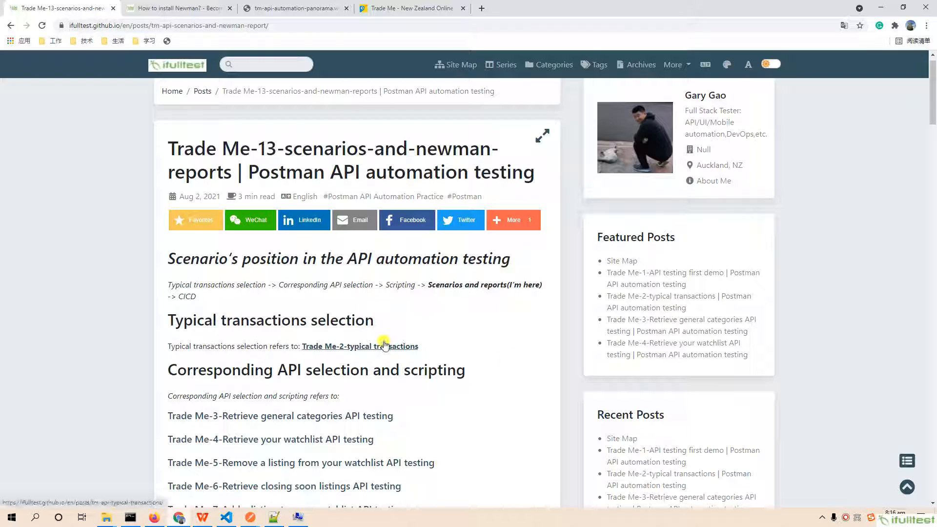
# - Read the Trade Me-13 post through the two ways of running scenarios and the collection runner introduction
pyautogui.scroll(-1, 385, 345)
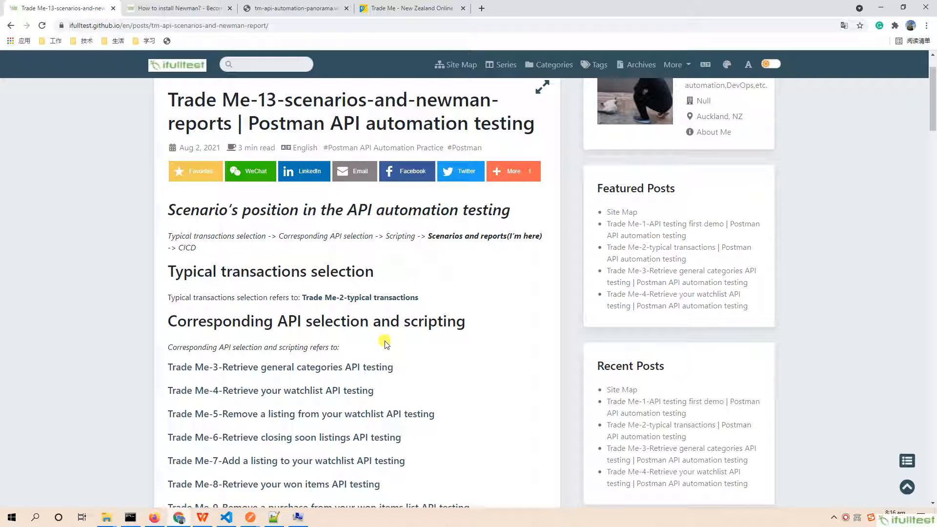
pyautogui.scroll(-2, 385, 343)
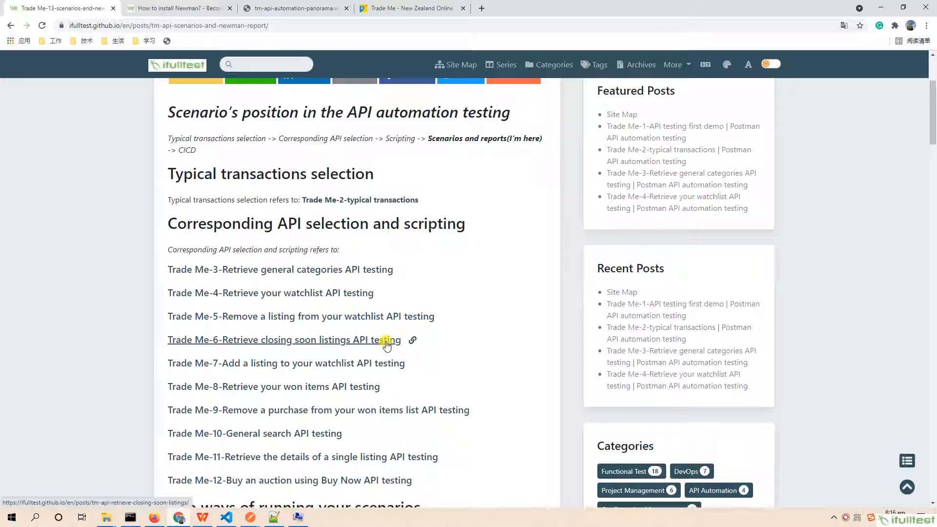
pyautogui.scroll(-5, 386, 346)
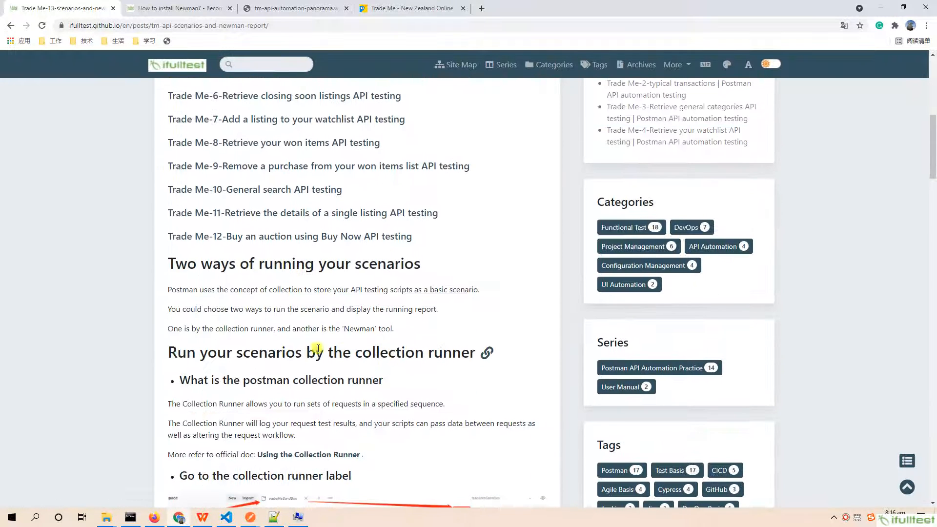
pyautogui.doubleClick(224, 330)
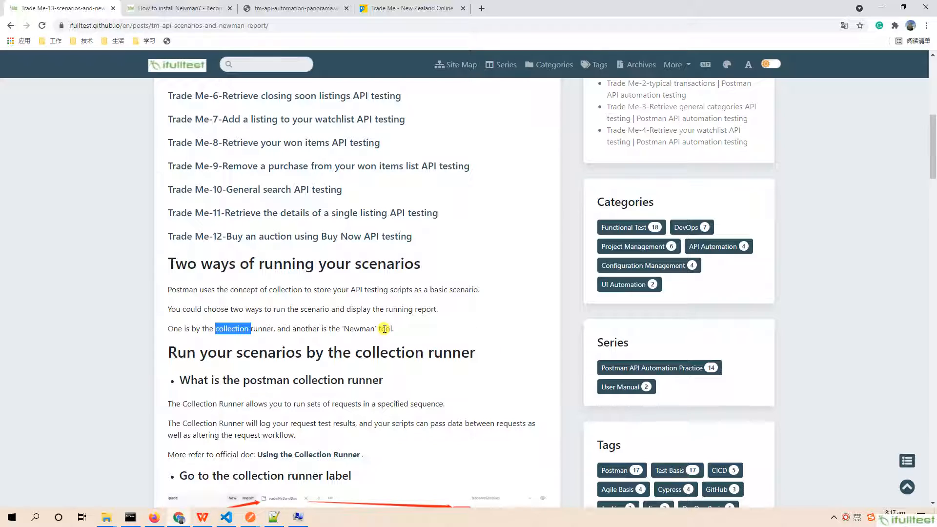
pyautogui.scroll(-2, 386, 329)
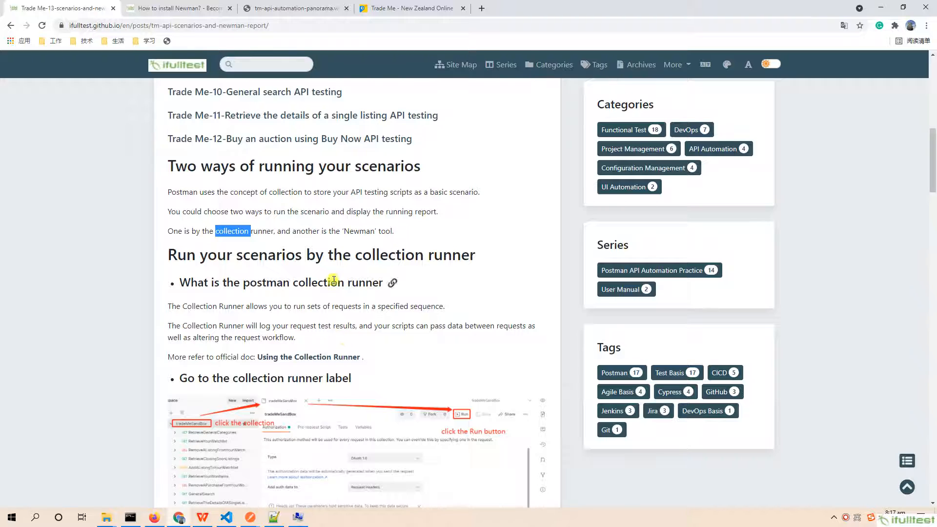
# - Reload the Trade Me sandbox watchlist page and examine the account's Watchlist and Won items
pyautogui.click(400, 9)
pyautogui.click(388, 23)
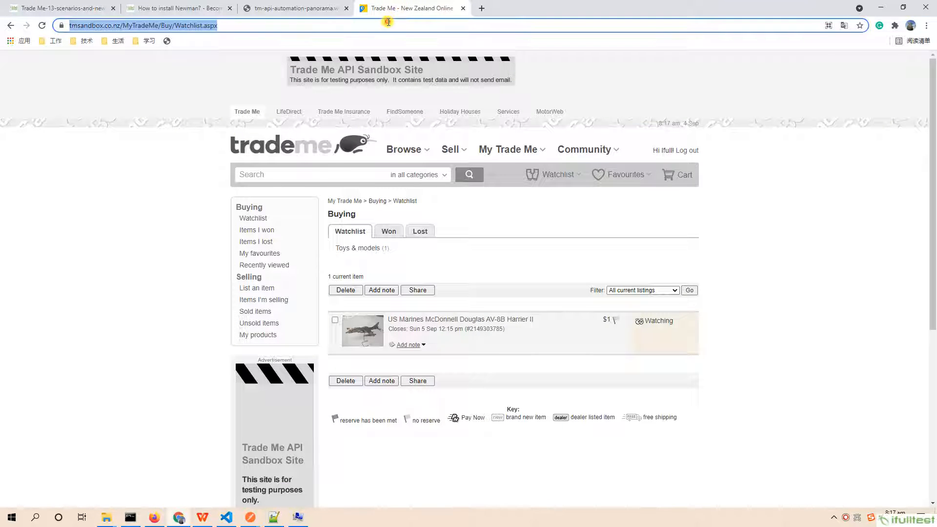
pyautogui.press('Return')
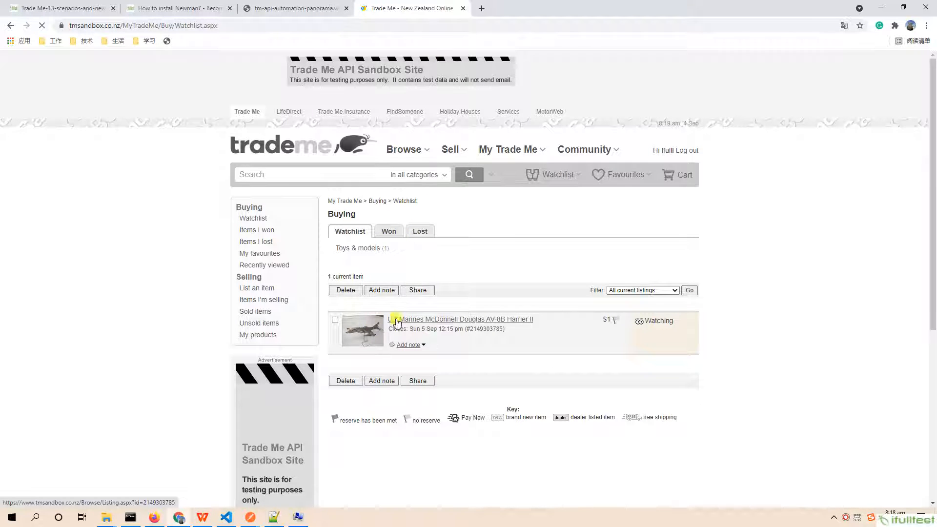
pyautogui.click(390, 233)
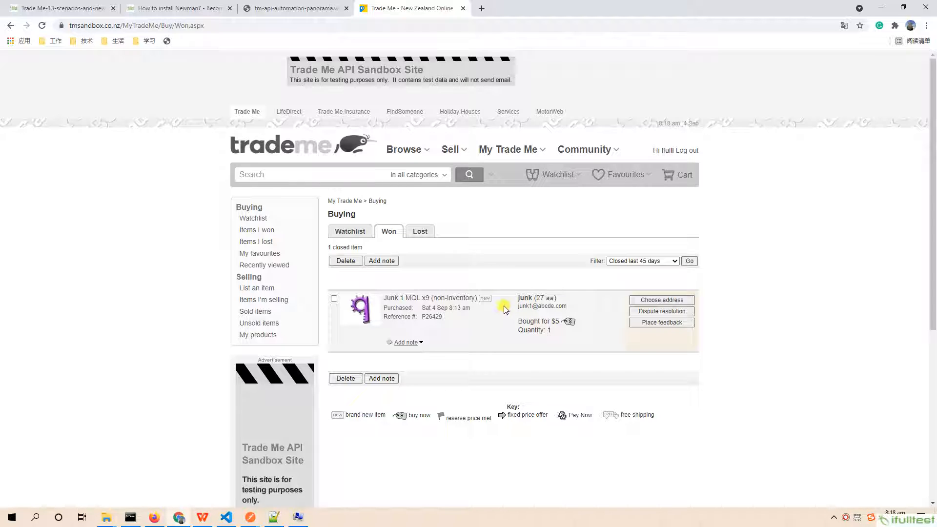
pyautogui.click(351, 232)
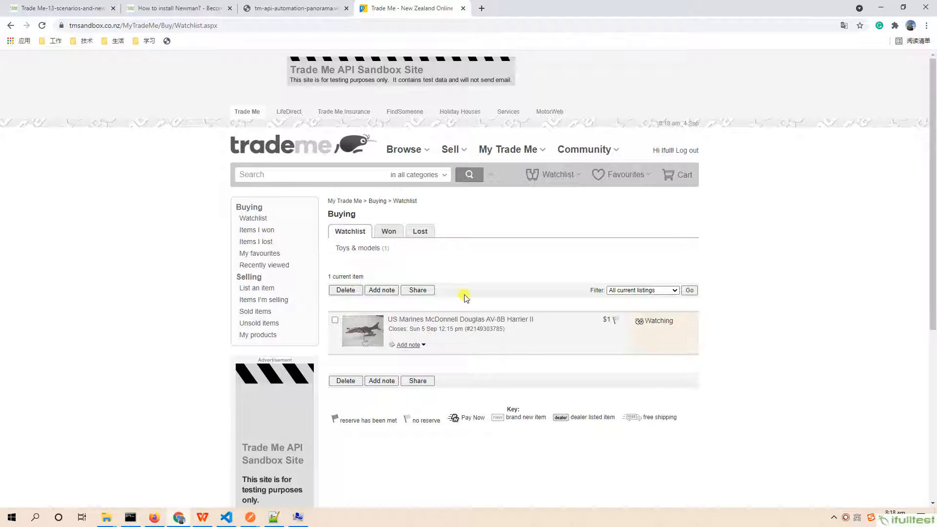
pyautogui.click(387, 232)
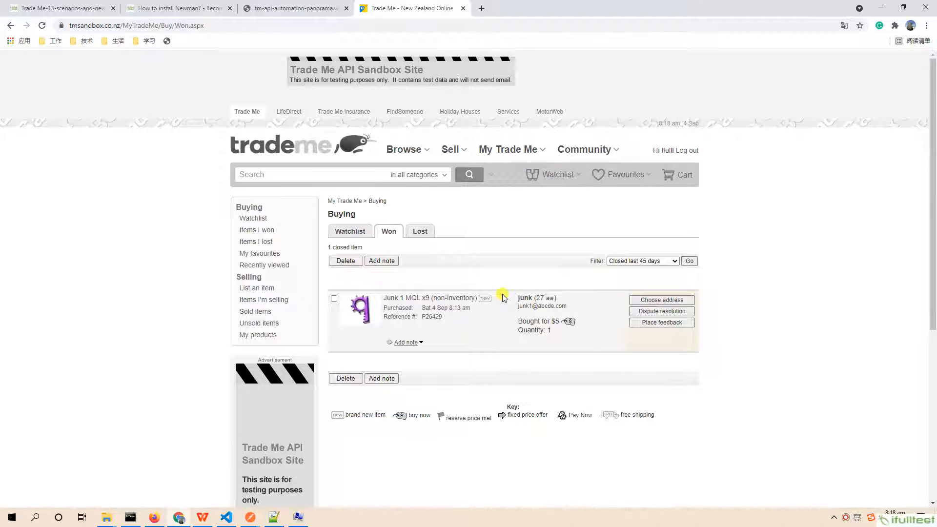
# - Switch to Postman and open the i-full-tester1-TMSandBox-Pos collection in the collection runner, collapsing its documentation
pyautogui.moveTo(251, 518)
pyautogui.click(224, 477)
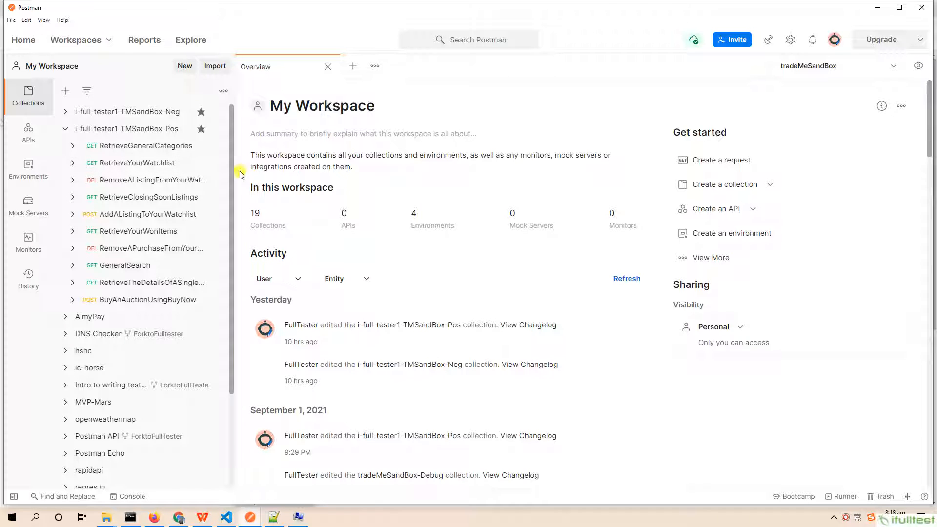
pyautogui.click(119, 131)
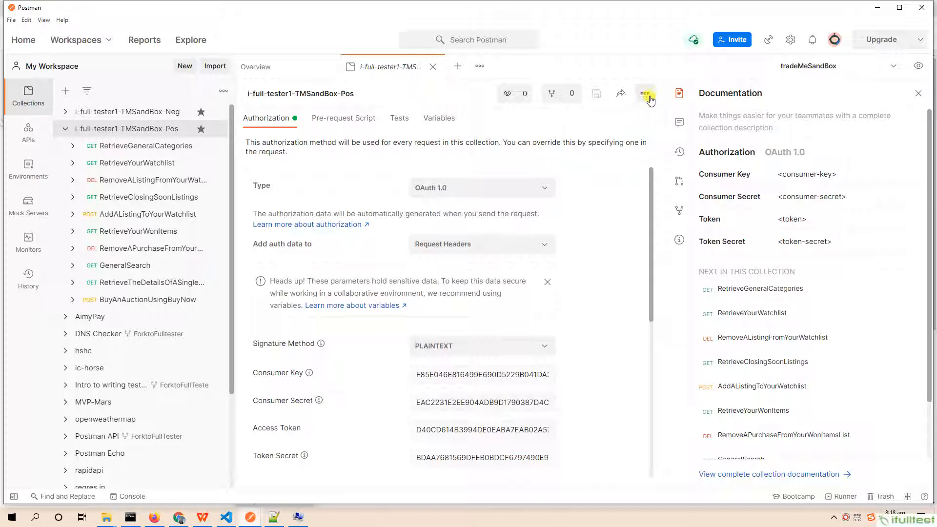
pyautogui.moveTo(667, 99); pyautogui.dragTo(932, 119)
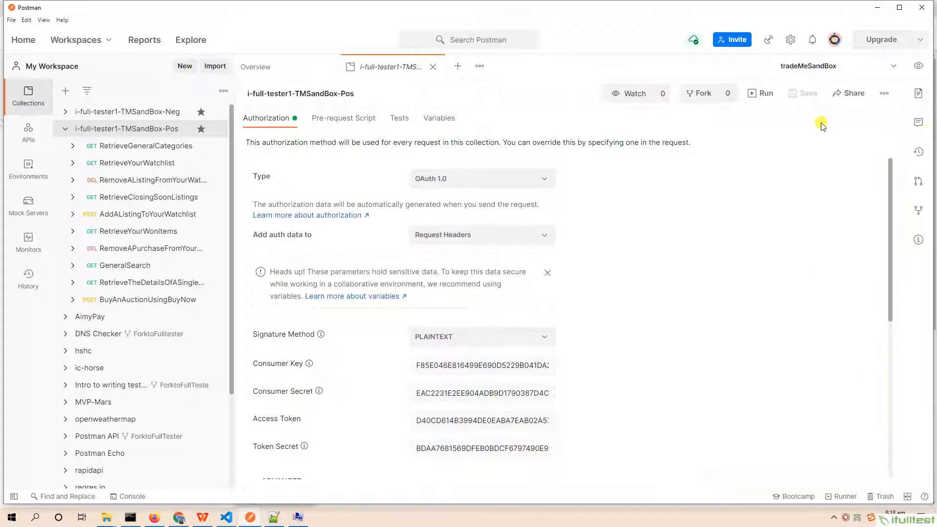
pyautogui.click(761, 93)
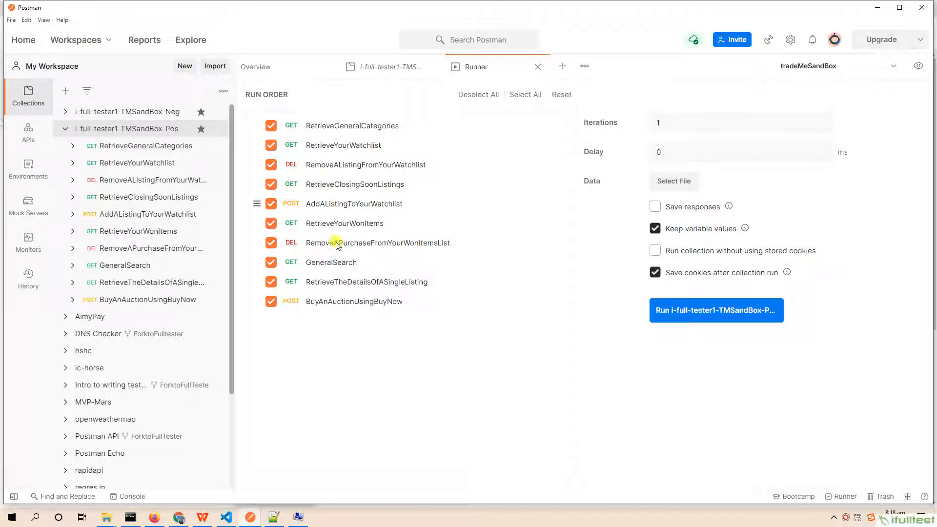
# - Check the Postman Console for existing logs and return to the runner window
pyautogui.click(250, 517)
pyautogui.click(291, 483)
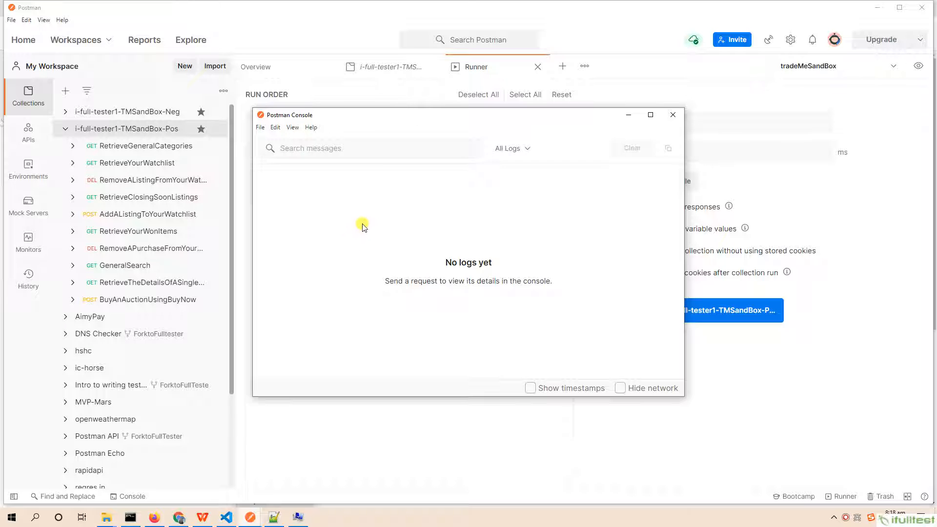
pyautogui.click(302, 6)
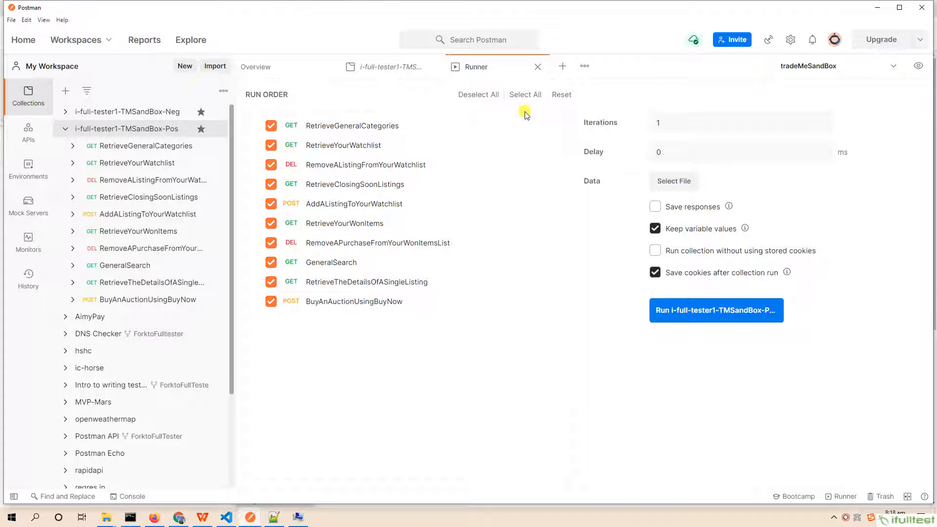
# - Deselect and reselect all requests in the run order and run the i-full-tester1-TMSandBox-Pos collection
pyautogui.click(479, 95)
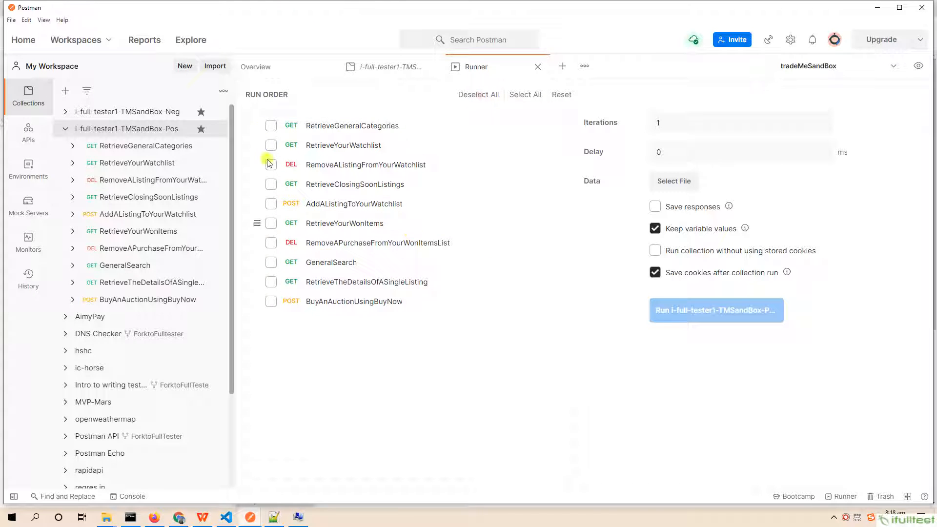
pyautogui.click(525, 96)
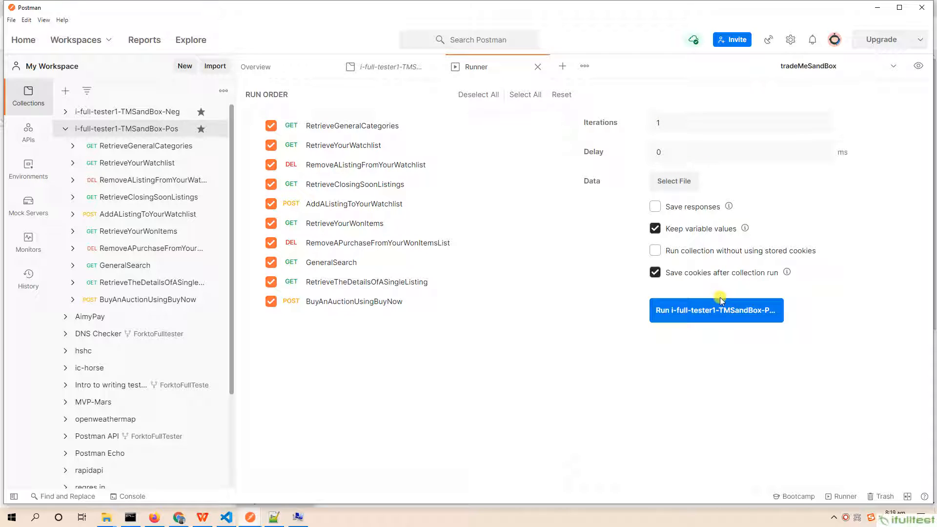
pyautogui.click(695, 313)
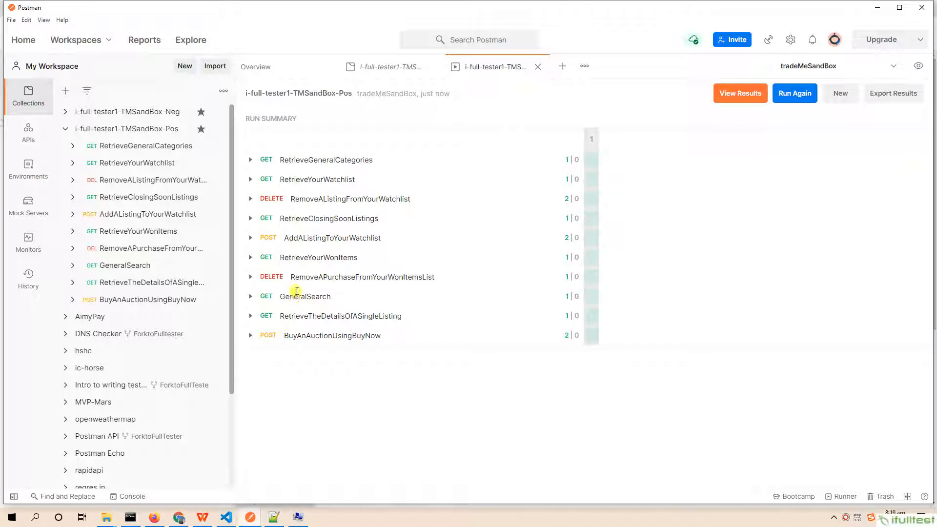
# - Expand the test results of RetrieveYourWatchlist, RemoveAListingFromYourWatchlist, RemoveAPurchaseFromYourWonItemsList, RetrieveTheDetailsOfASingleListing and BuyAnAuctionUsingBuyNow in the run summary
pyautogui.click(250, 179)
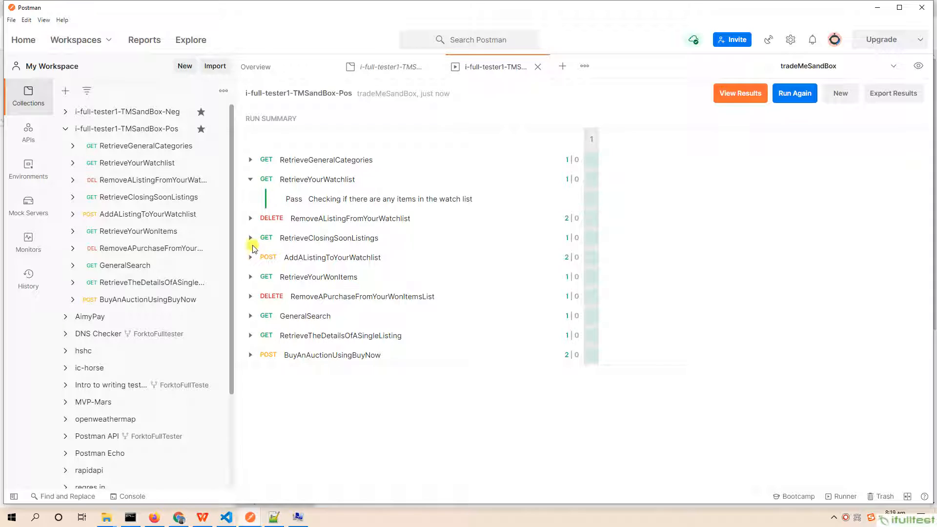
pyautogui.click(251, 218)
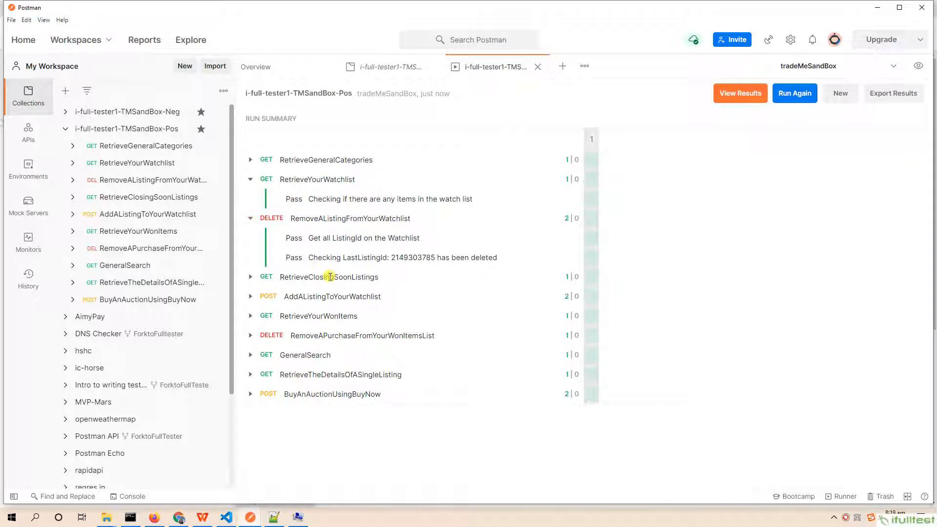
pyautogui.click(250, 335)
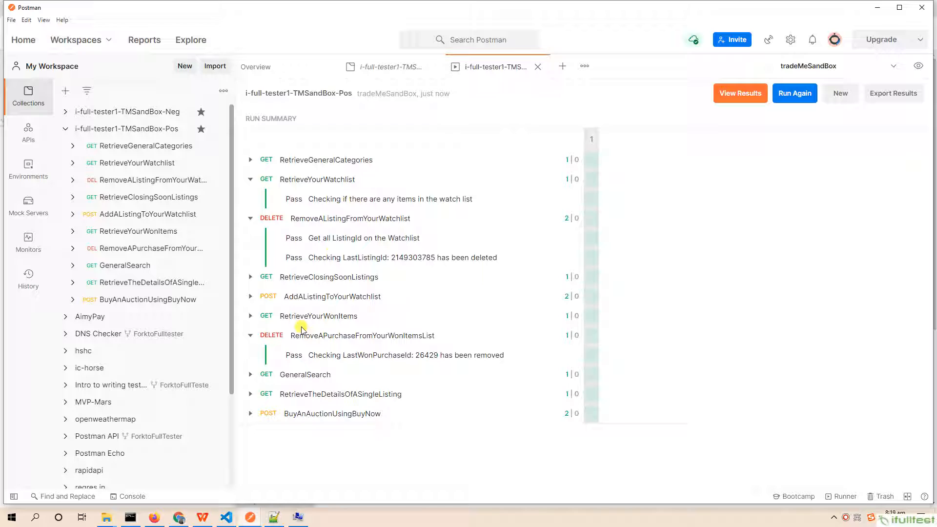
pyautogui.click(251, 394)
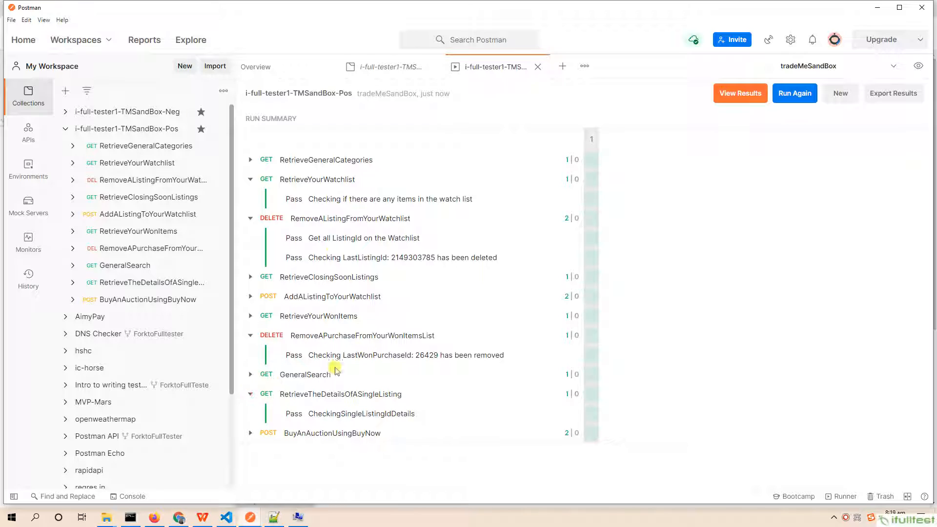
pyautogui.click(251, 433)
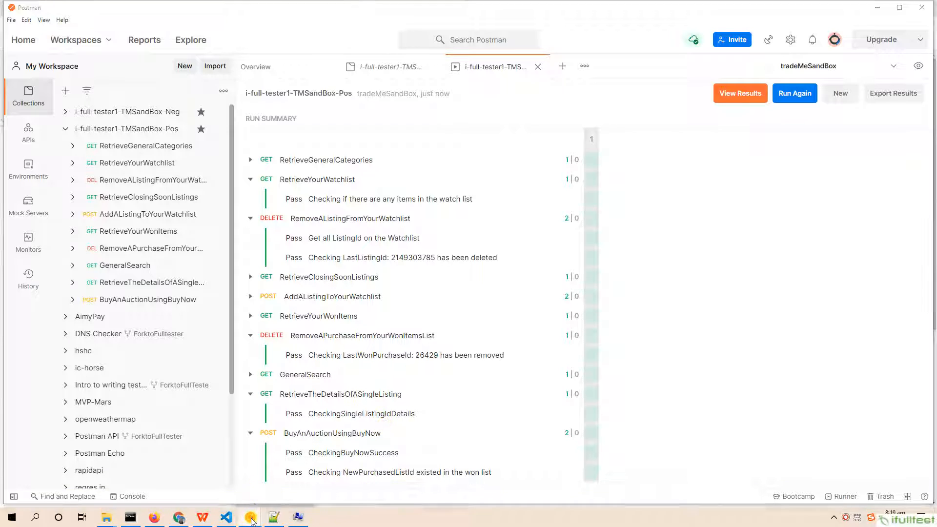
# - Maximize the Postman Console and inspect the headers and response body of the Categories.JSON request, collapsing its details again
pyautogui.moveTo(250, 517)
pyautogui.click(312, 481)
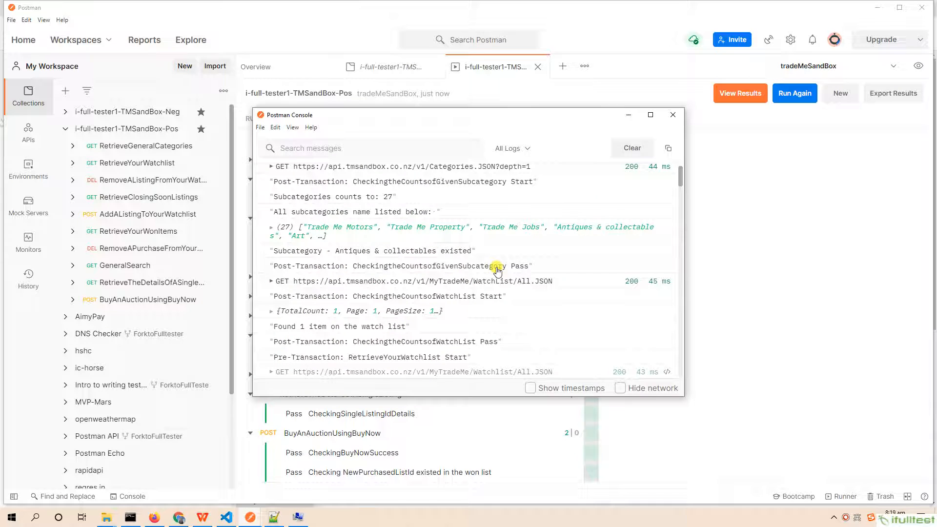
pyautogui.click(647, 118)
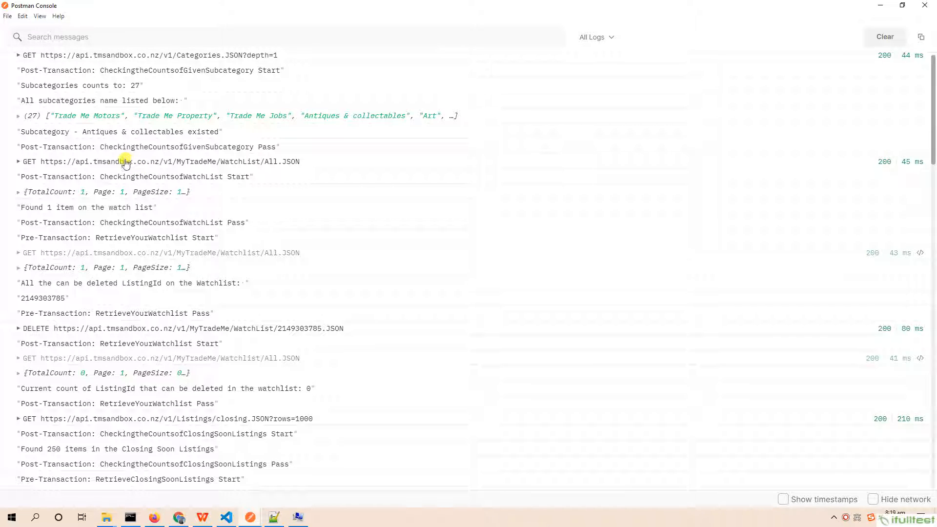
pyautogui.click(18, 55)
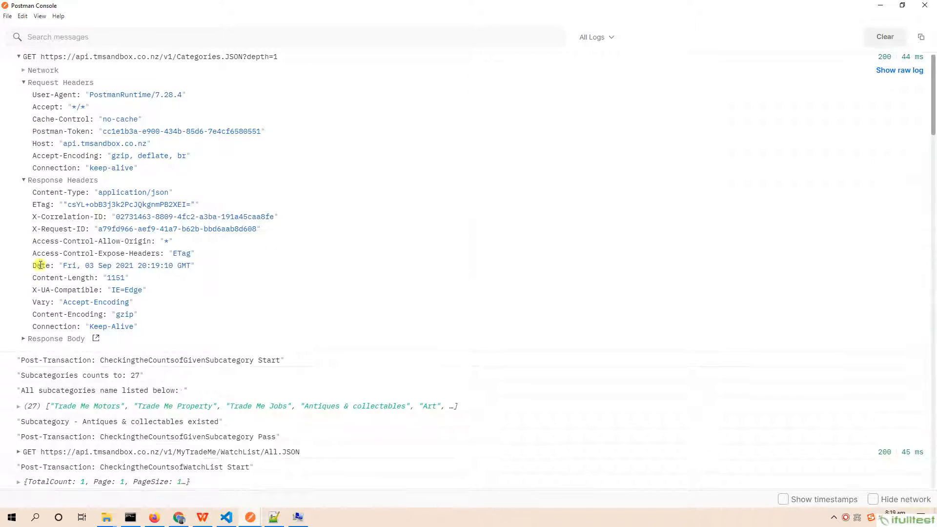
pyautogui.click(23, 338)
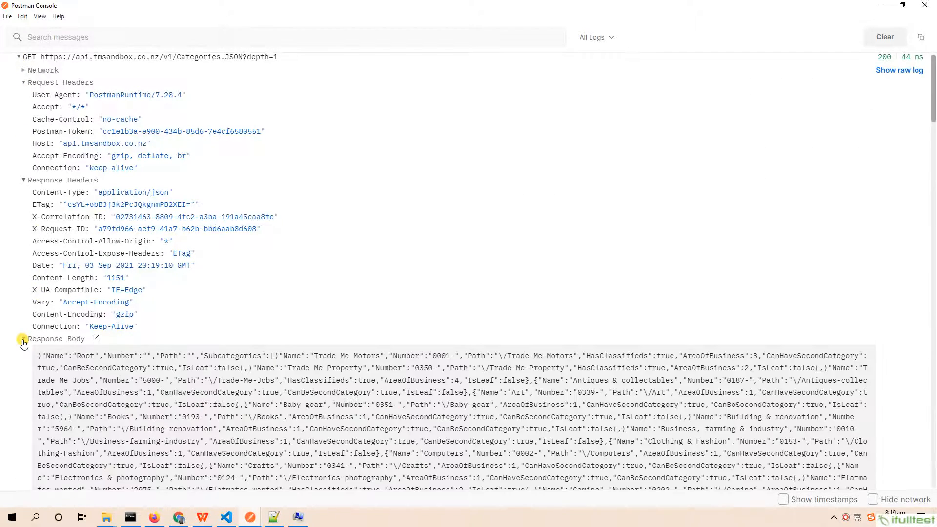
pyautogui.scroll(-5, 23, 343)
pyautogui.scroll(3, 26, 245)
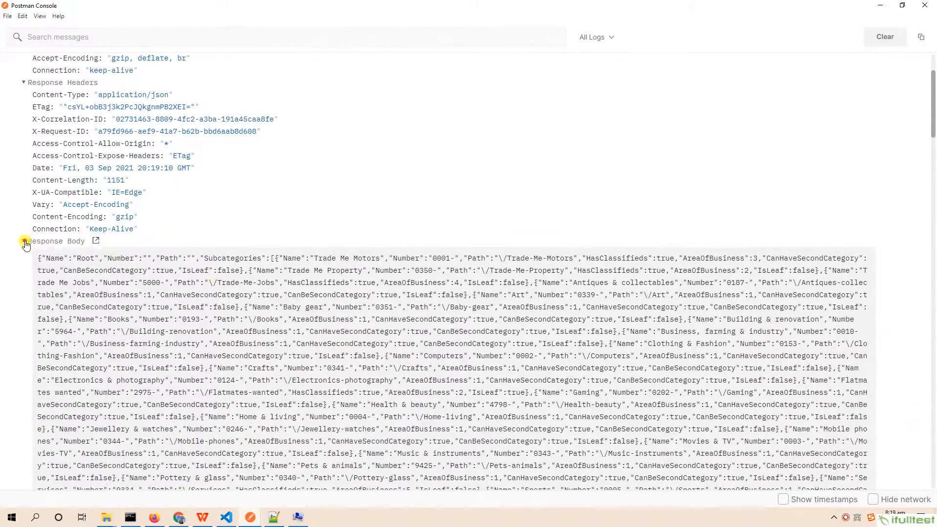
pyautogui.click(26, 245)
pyautogui.click(20, 60)
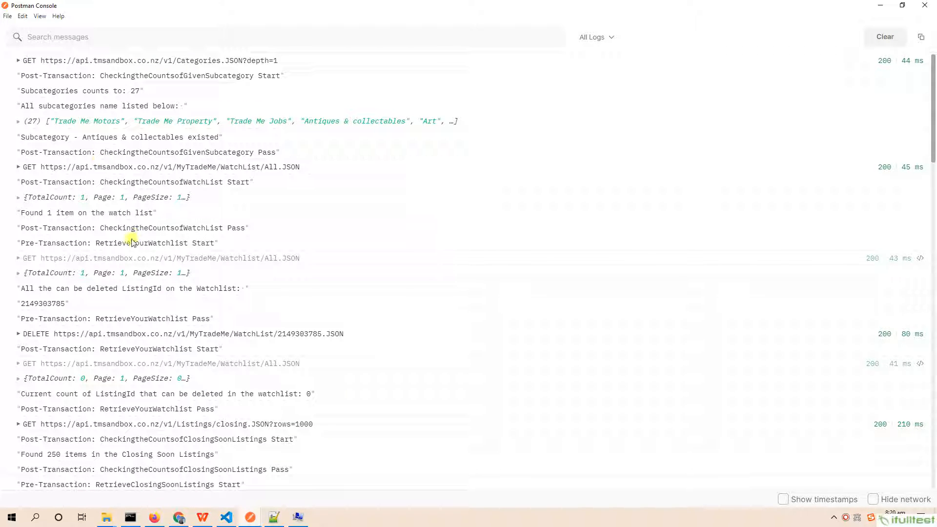
# - Examine the console messages about the deletable listing ID, the Closing Soon Listings and the watchlist item count
pyautogui.doubleClick(22, 304)
pyautogui.click(24, 454)
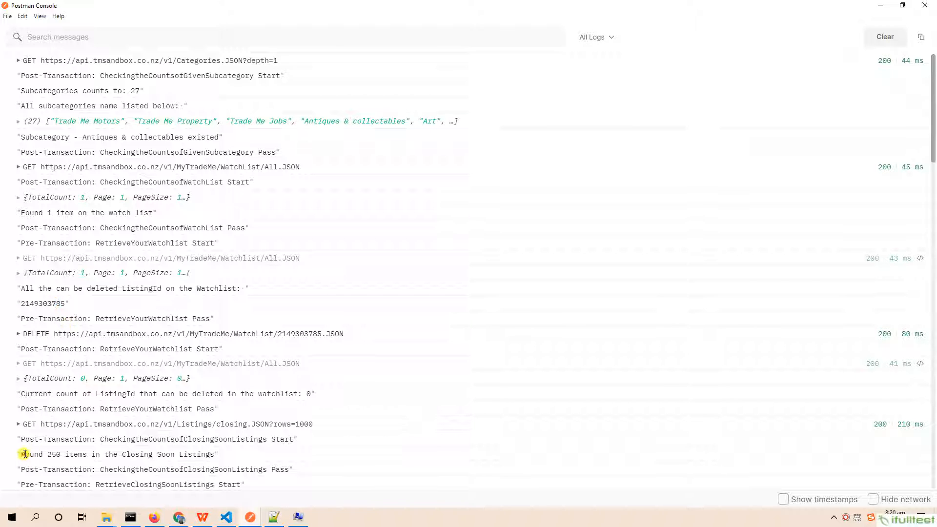
pyautogui.moveTo(25, 454); pyautogui.dragTo(228, 470)
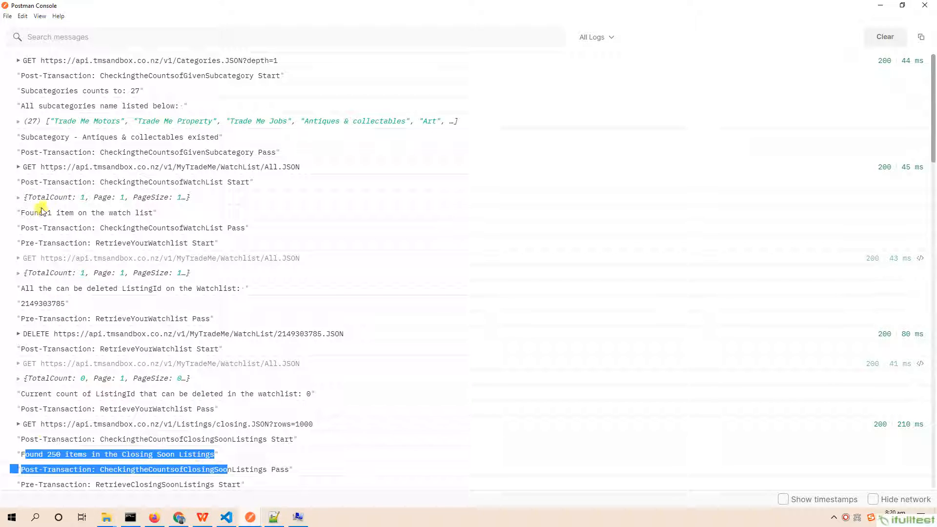
pyautogui.moveTo(43, 213); pyautogui.dragTo(131, 212)
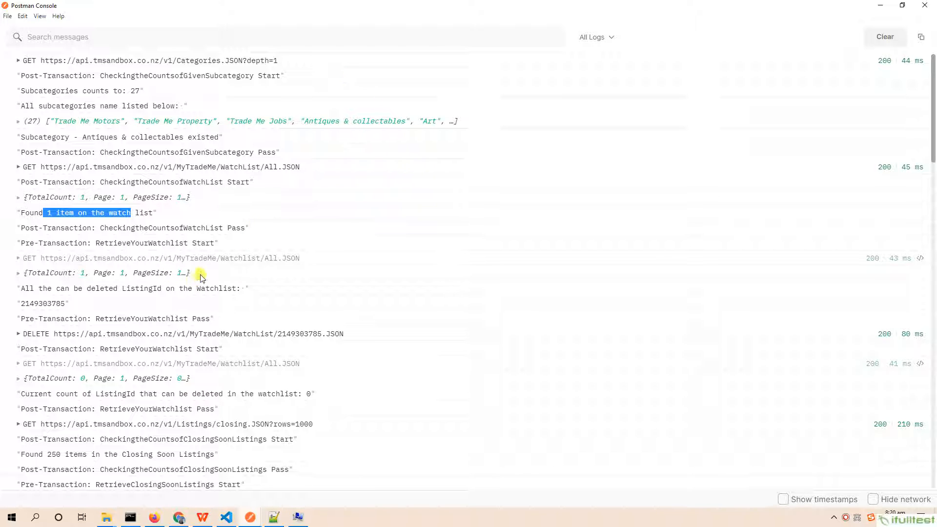
# - Switch to Chrome and check the Trade Me sandbox account's Watchlist and Won items following the collection run
pyautogui.click(179, 519)
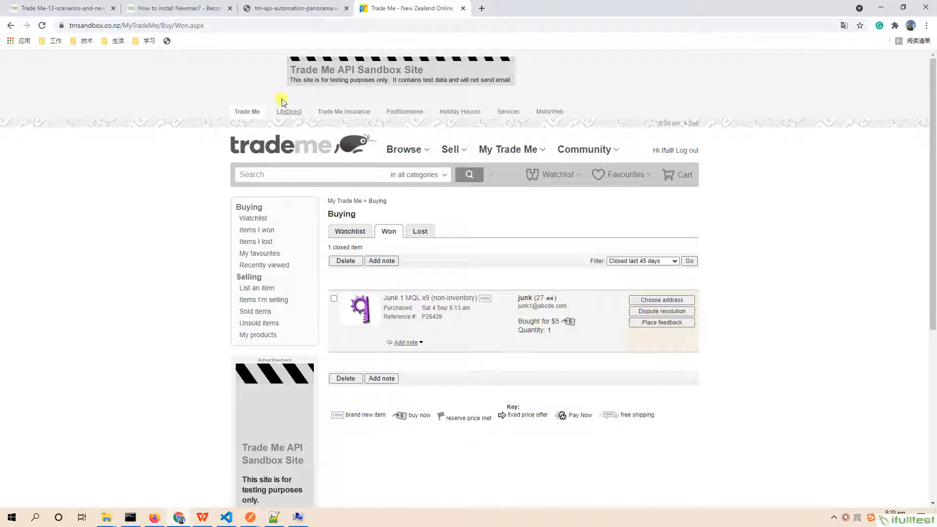
pyautogui.click(351, 232)
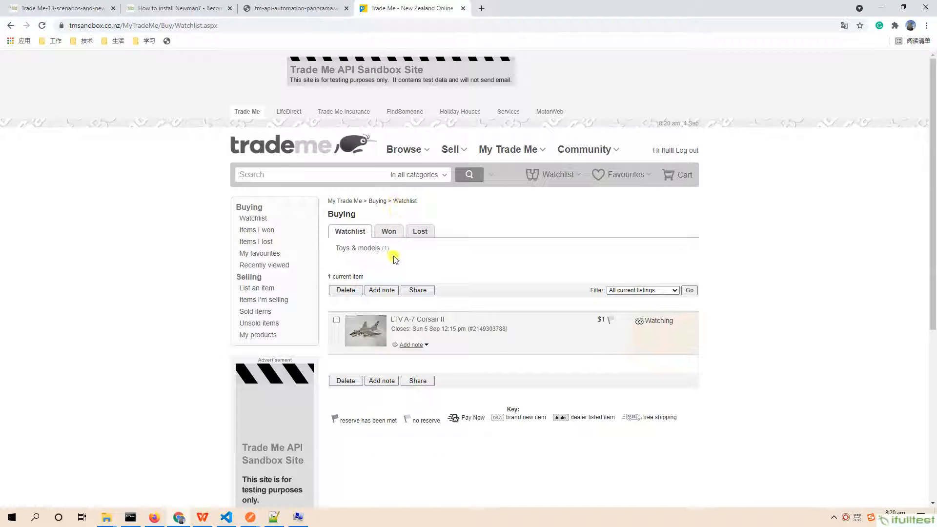
pyautogui.click(385, 231)
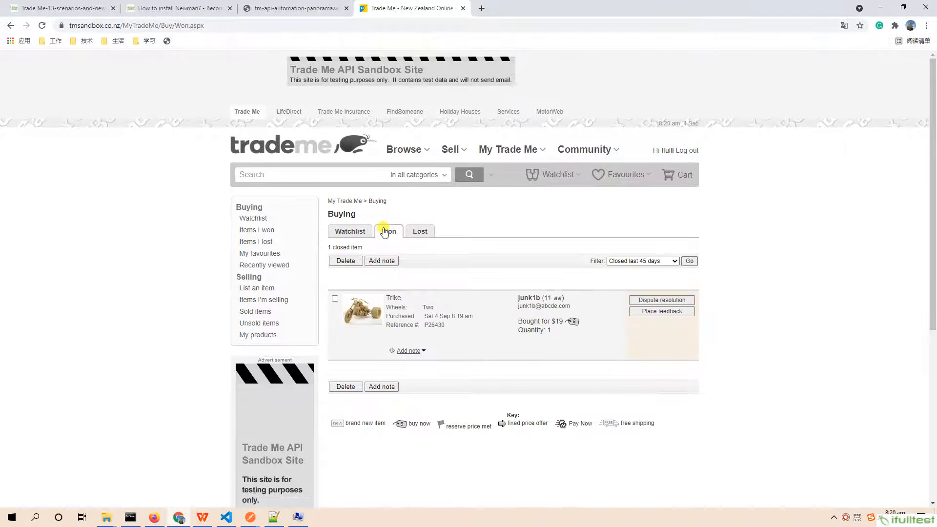
# - Reload the Won items page of the Trade Me sandbox
pyautogui.click(292, 25)
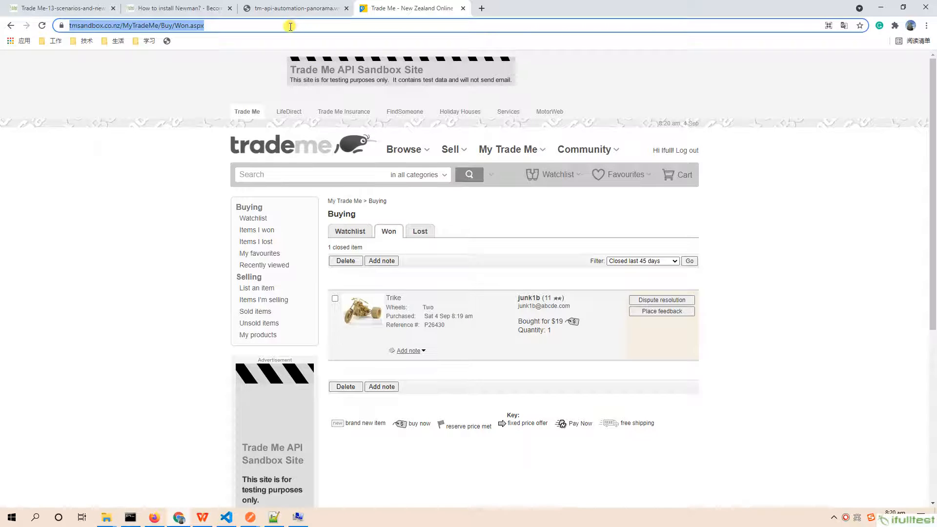
pyautogui.press('Return')
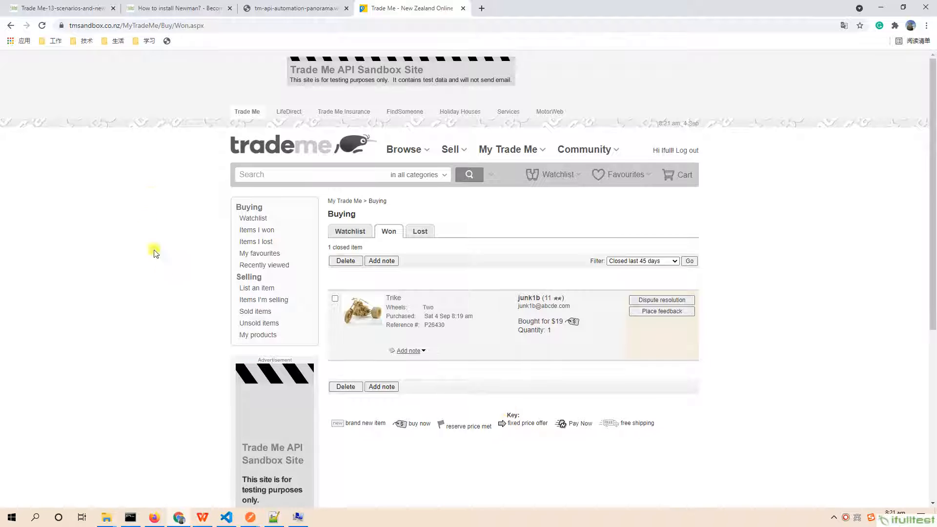
# - Read the "How to install Newman?" post from the npm install instructions through the version check and the demo report section
pyautogui.click(188, 10)
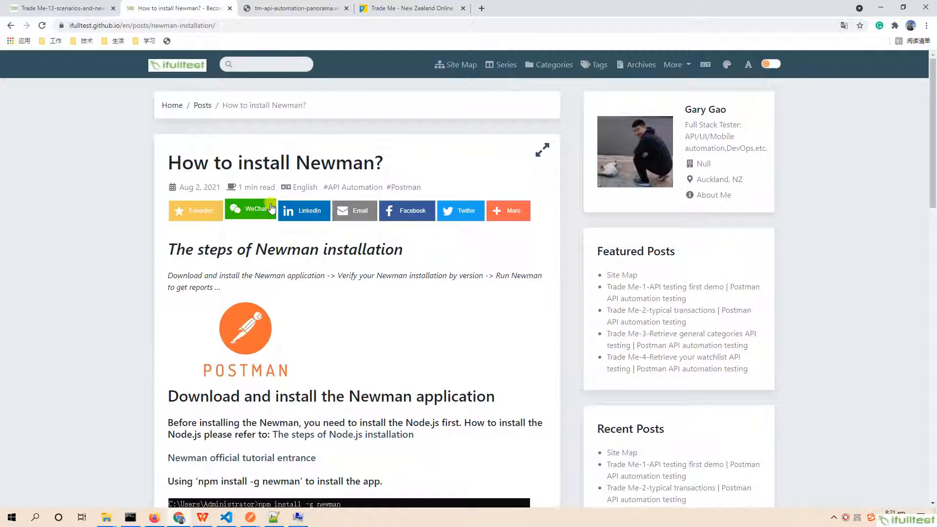
pyautogui.scroll(-1, 401, 349)
pyautogui.scroll(-2, 342, 408)
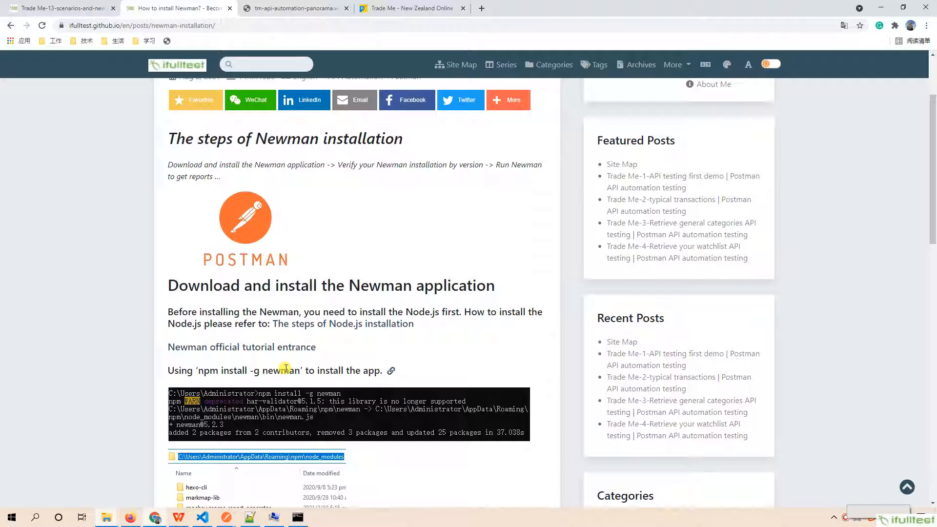
pyautogui.scroll(-1, 238, 386)
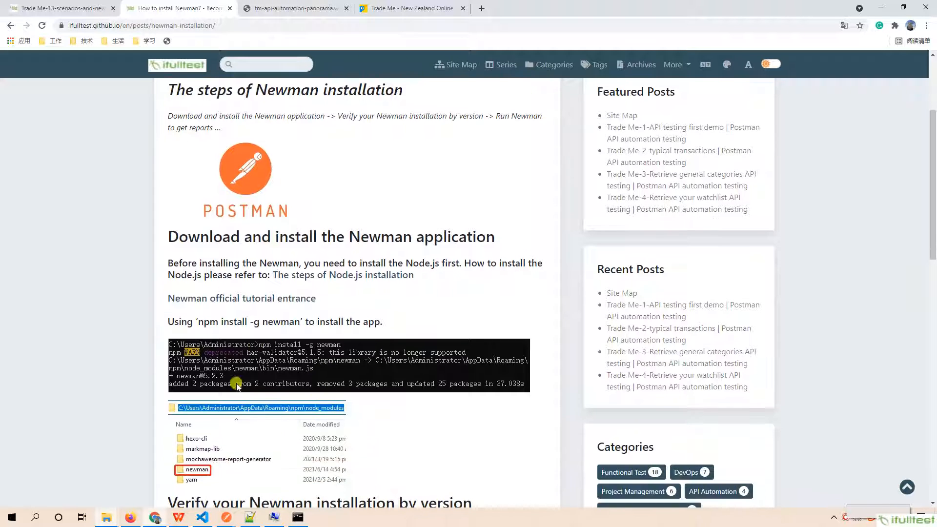
pyautogui.scroll(-3, 238, 386)
pyautogui.scroll(-2, 270, 353)
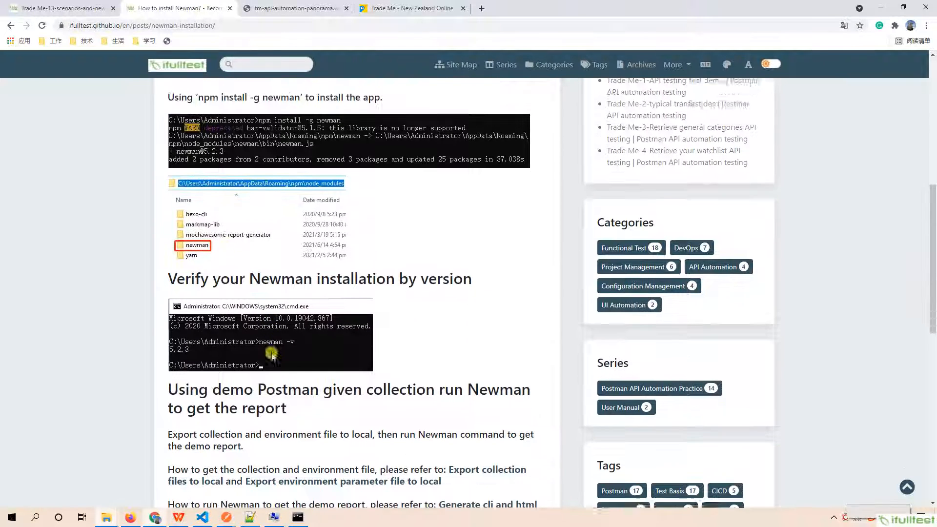
pyautogui.scroll(-1, 271, 354)
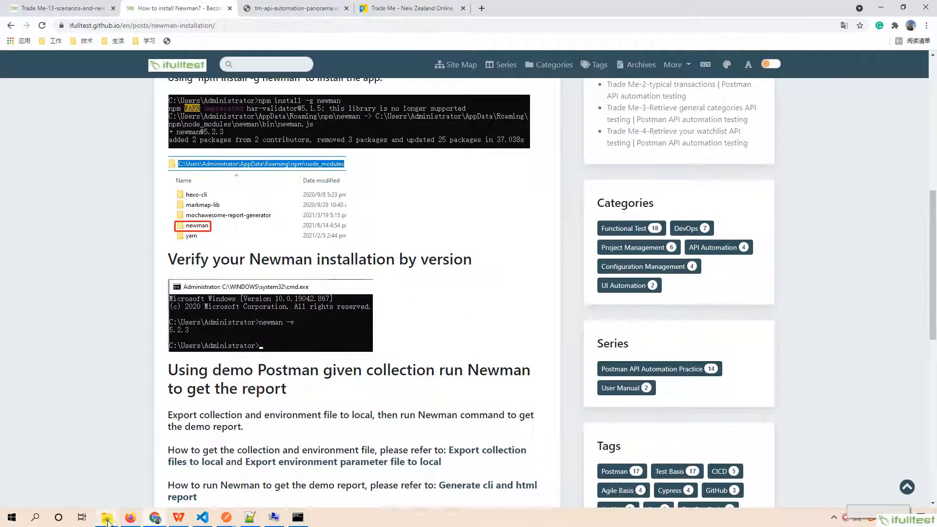
# - Switch to the node_modules window in File Explorer and select the newman folder
pyautogui.moveTo(107, 521)
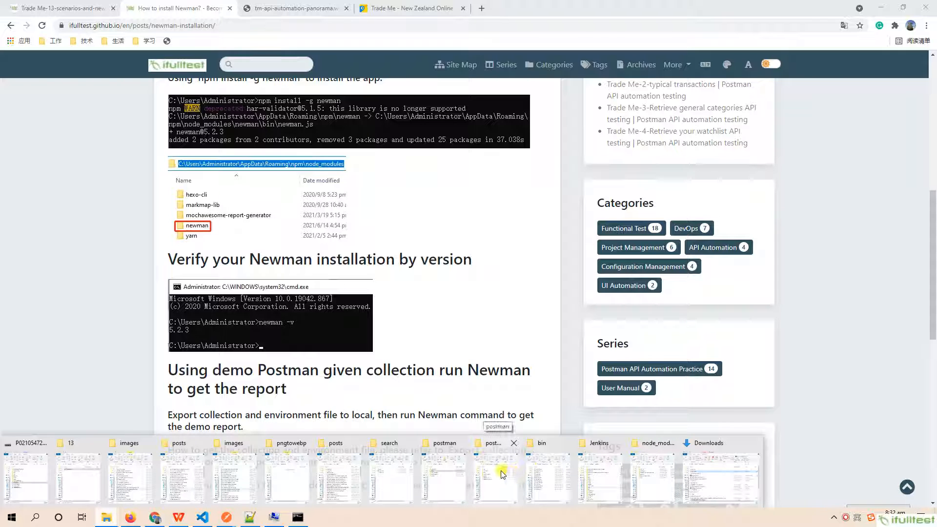
pyautogui.click(653, 473)
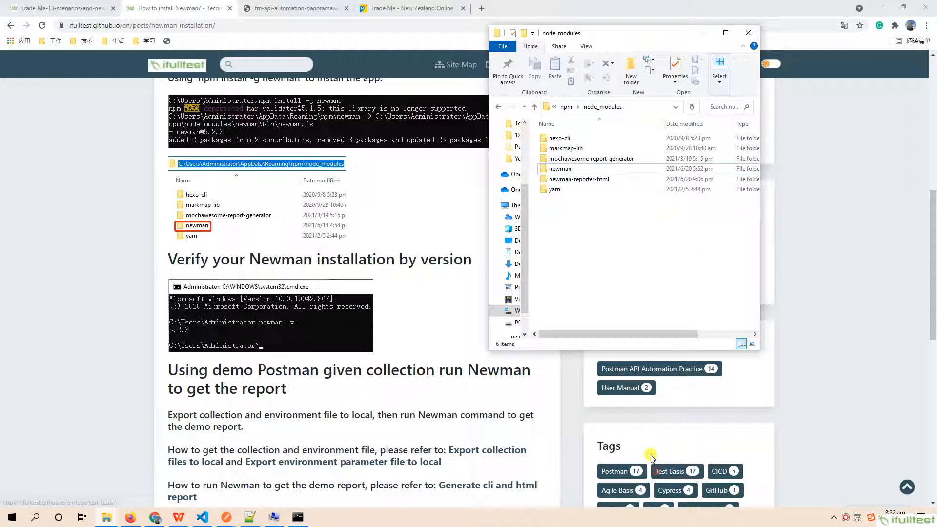
pyautogui.click(554, 171)
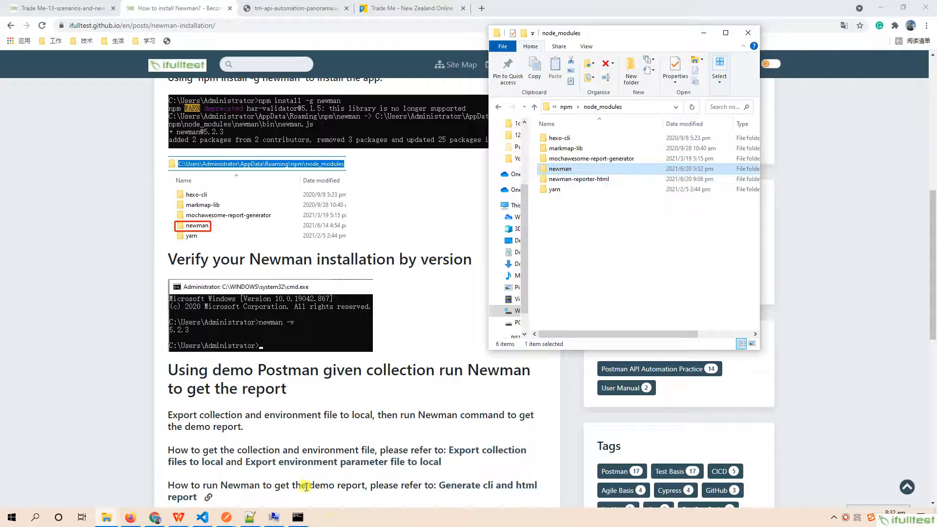
# - Switch to the command prompt, check the installed Newman version with "newman -v" and highlight the returned version
pyautogui.click(299, 518)
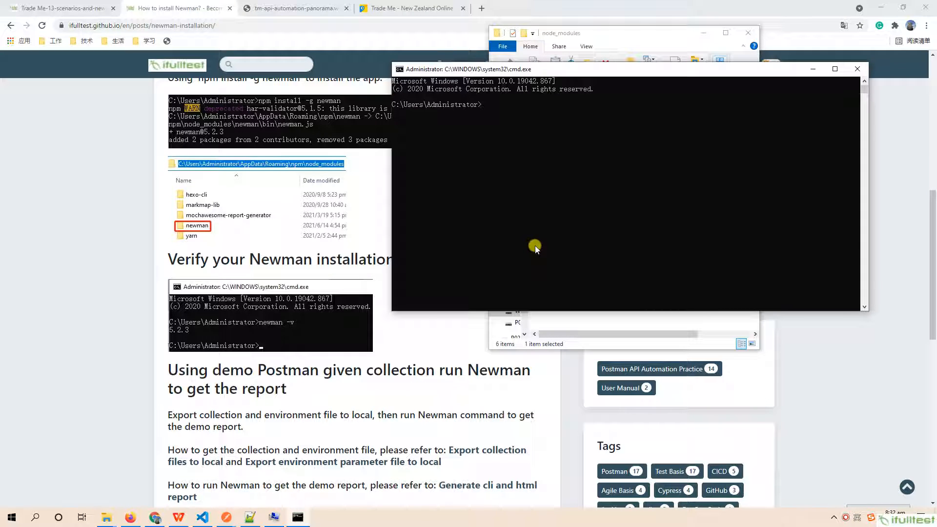
pyautogui.write('newman -v')
pyautogui.press('Return')
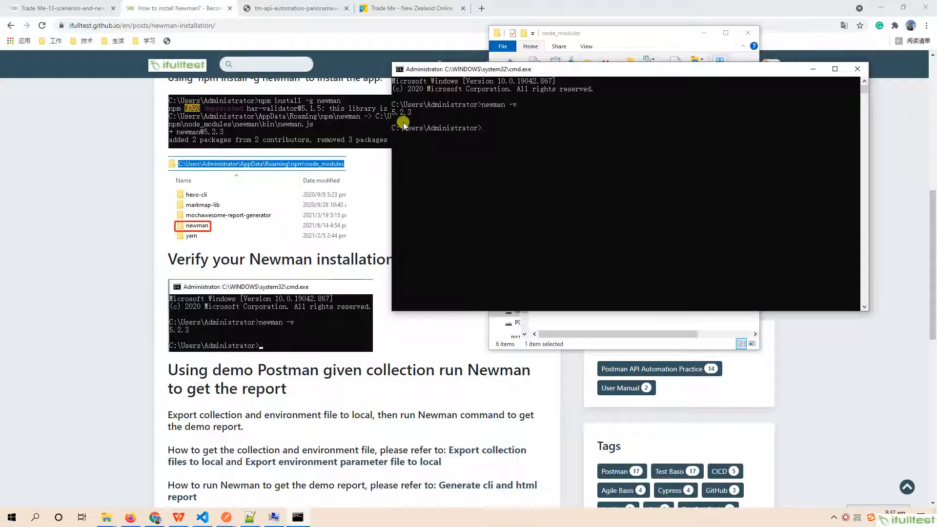
pyautogui.moveTo(392, 112); pyautogui.dragTo(427, 113)
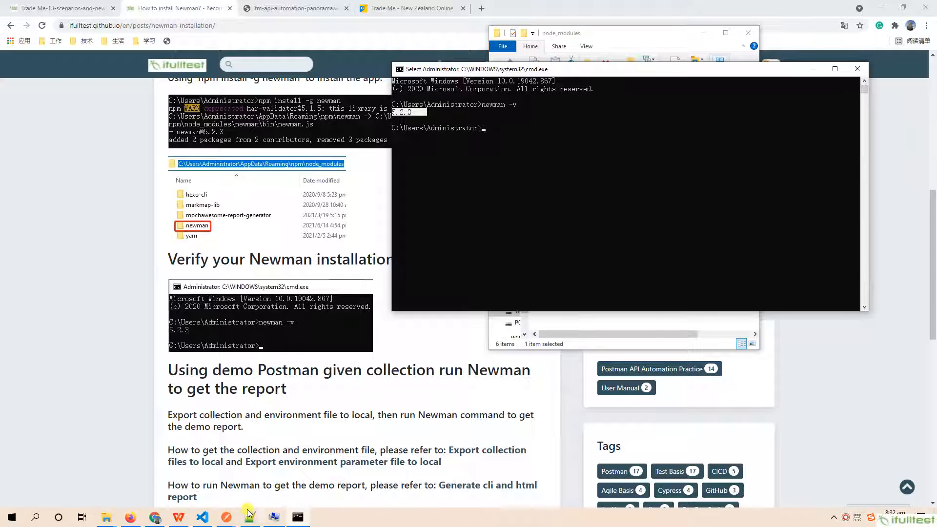
# - Switch to the postman folder in File Explorer and review its subfolders, selecting the reports folder
pyautogui.click(108, 517)
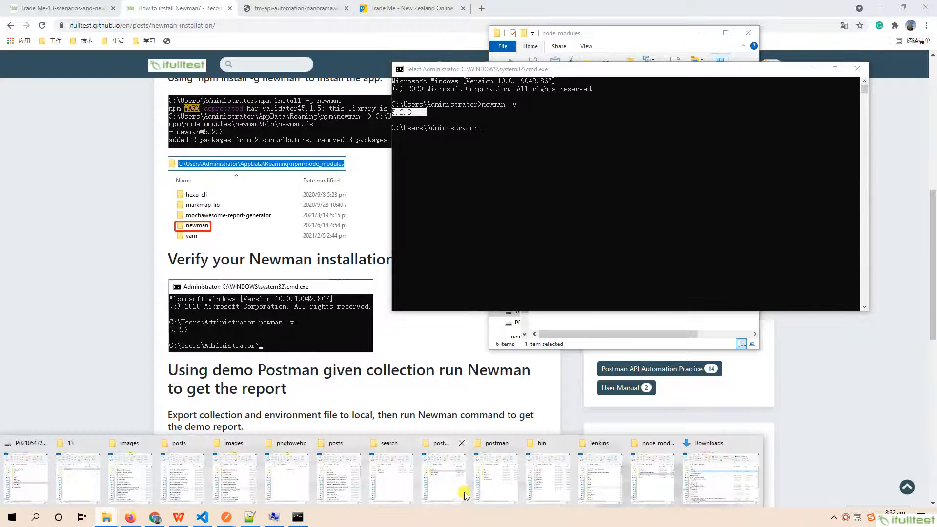
pyautogui.click(464, 495)
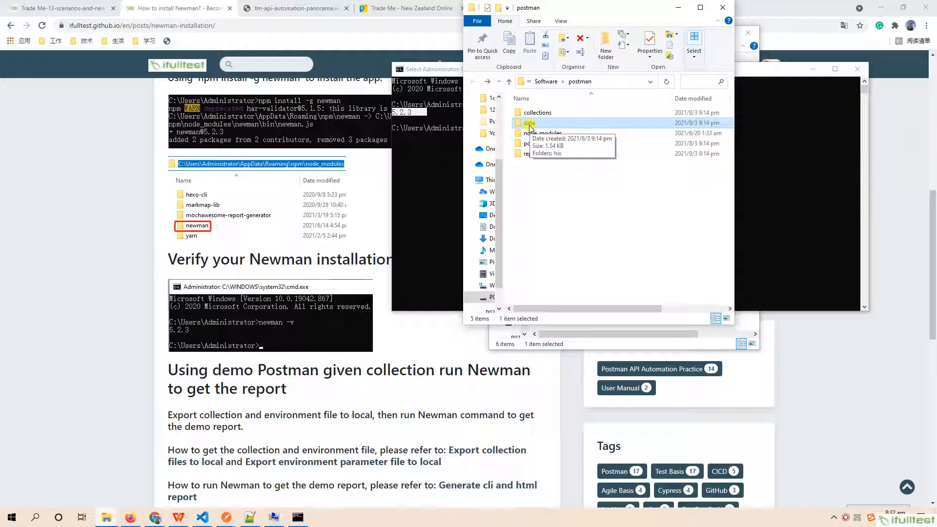
pyautogui.click(531, 157)
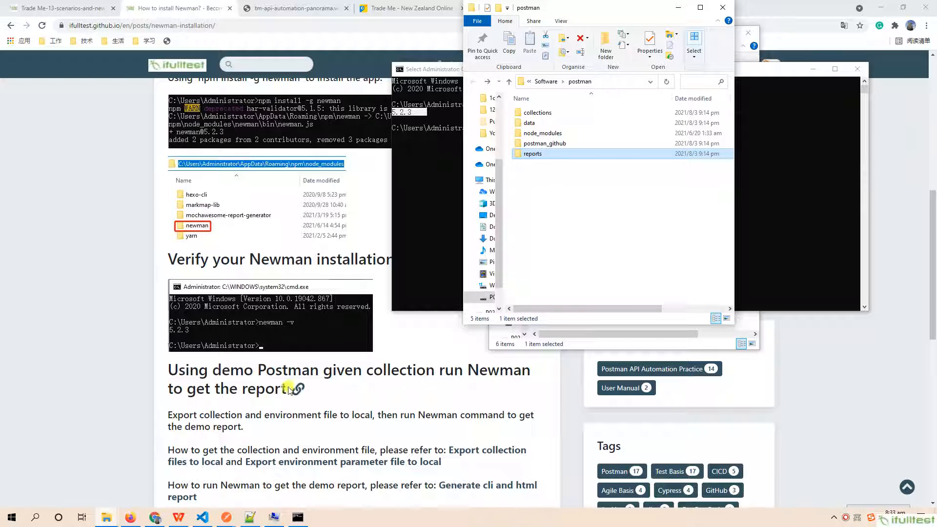
# - Switch to Postman and start exporting the i-full-tester1-TMSandBox-Pos collection in the Collection v2.1 format
pyautogui.click(226, 518)
pyautogui.click(200, 487)
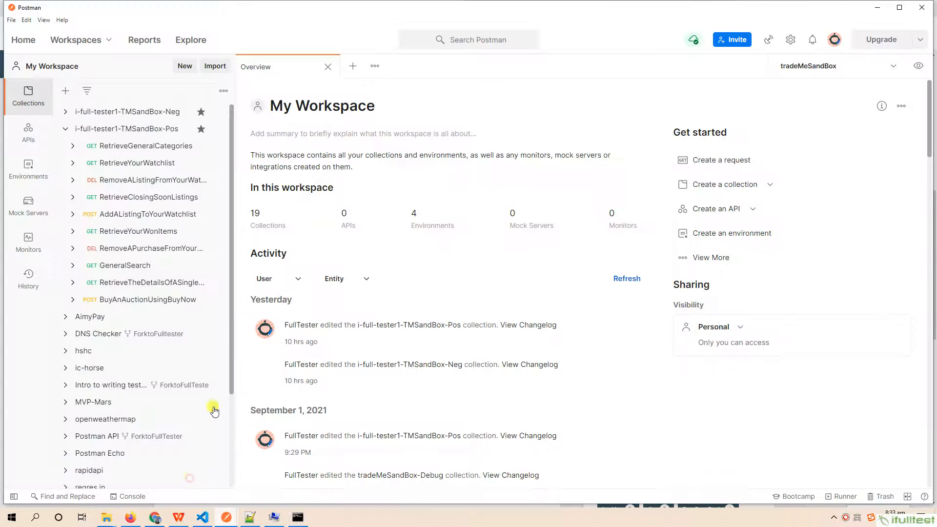
pyautogui.click(130, 132)
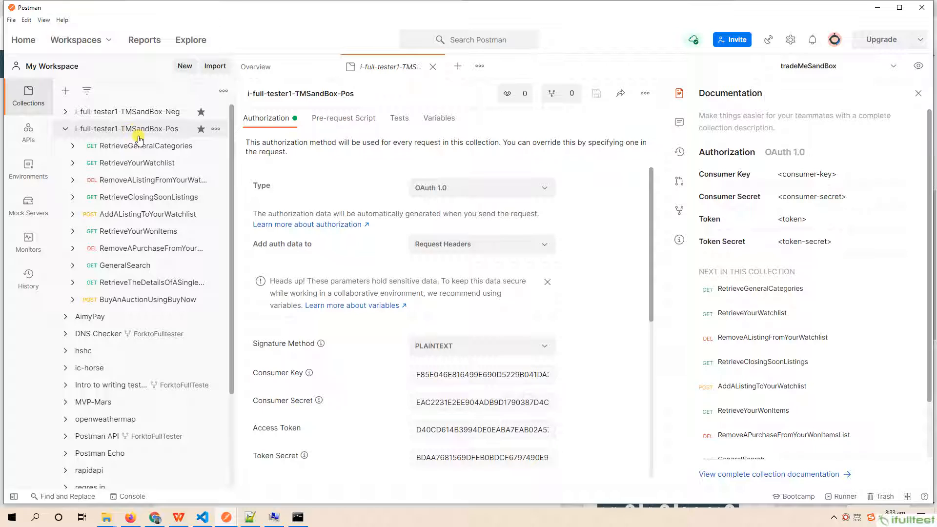
pyautogui.click(216, 130)
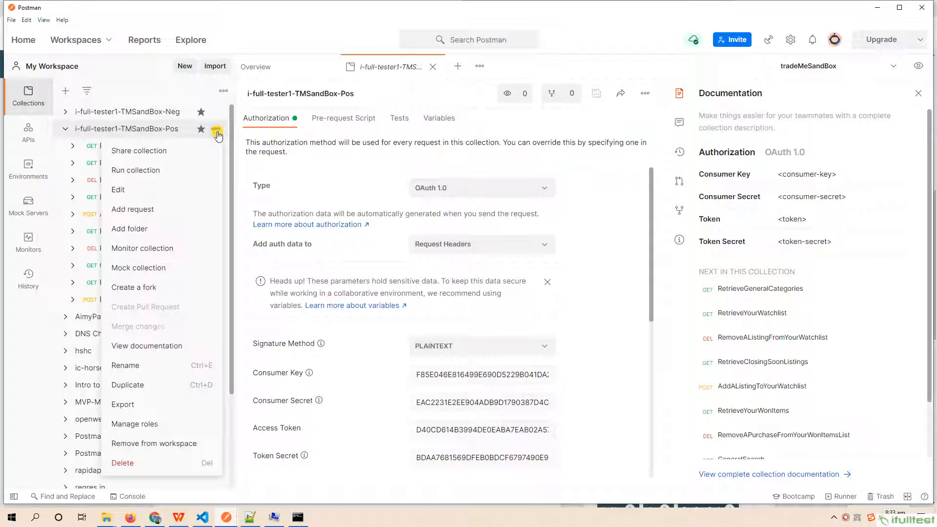
pyautogui.click(123, 405)
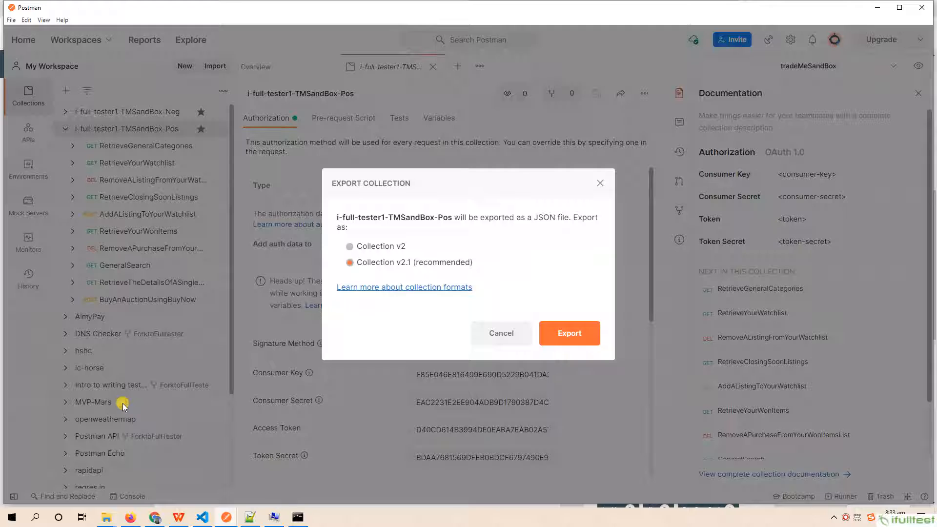
pyautogui.click(576, 336)
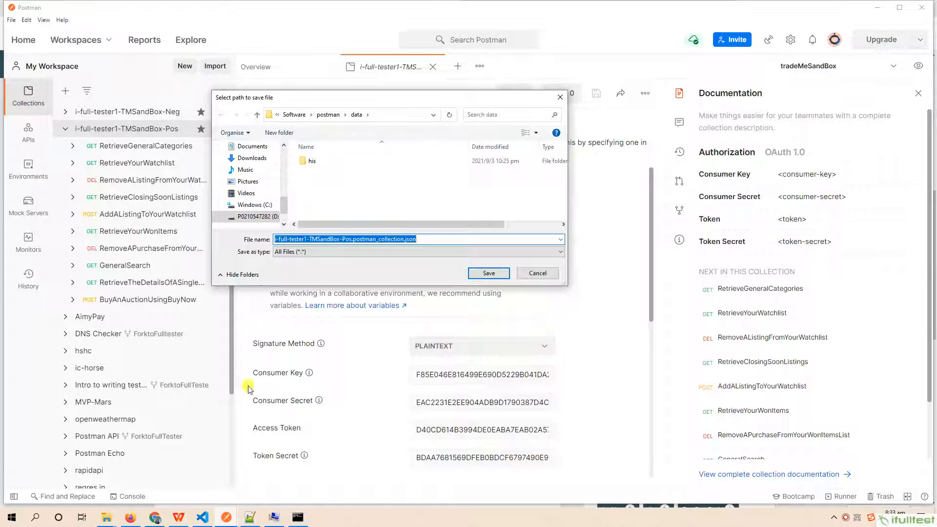
# - Save the export in the postman\collections folder as tradeMeSandBox.postman_collection.json, copying the base name from 13-outline.txt in Notepad++
pyautogui.click(250, 518)
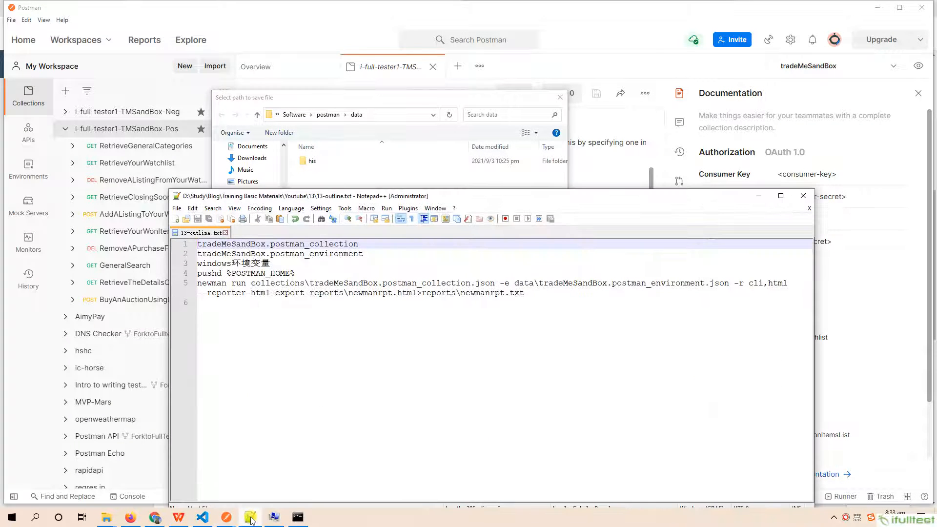
pyautogui.moveTo(360, 244); pyautogui.dragTo(197, 245)
pyautogui.hotkey('ctrl', 'c')
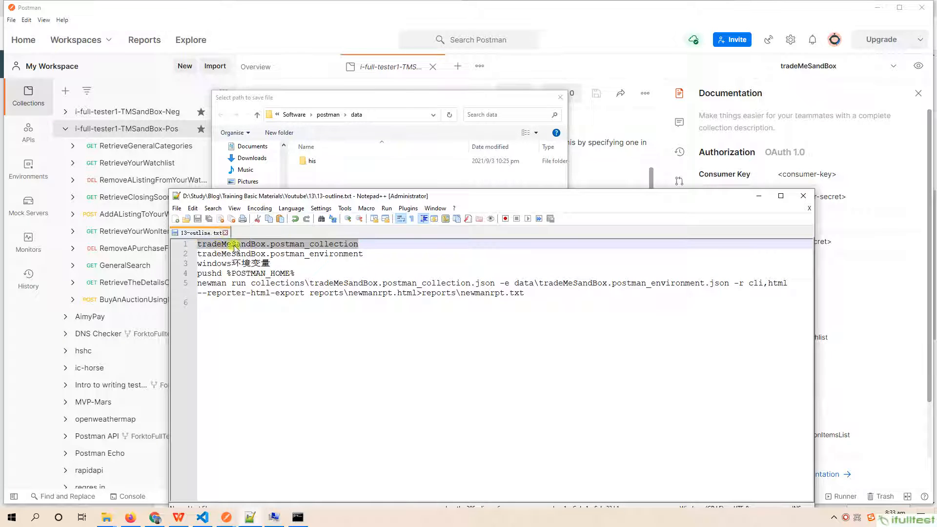
pyautogui.click(393, 94)
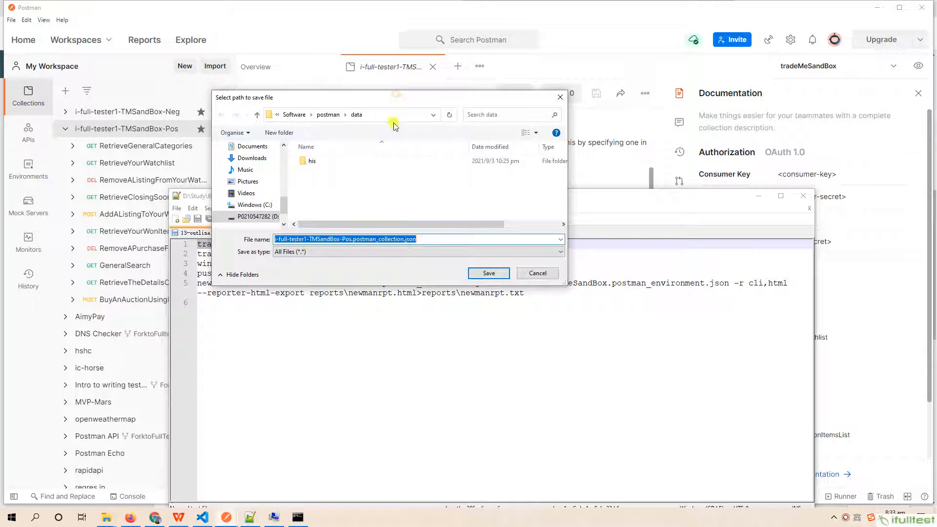
pyautogui.click(328, 115)
pyautogui.doubleClick(333, 161)
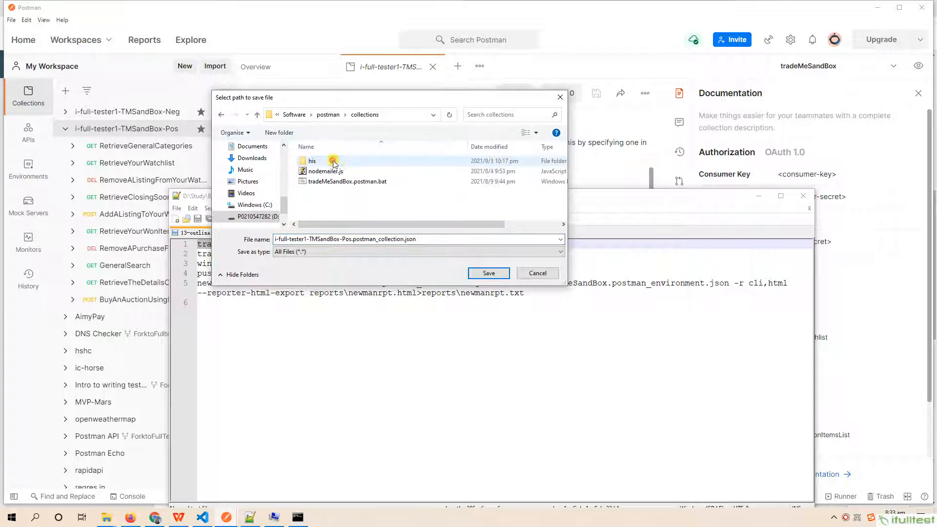
pyautogui.doubleClick(404, 240)
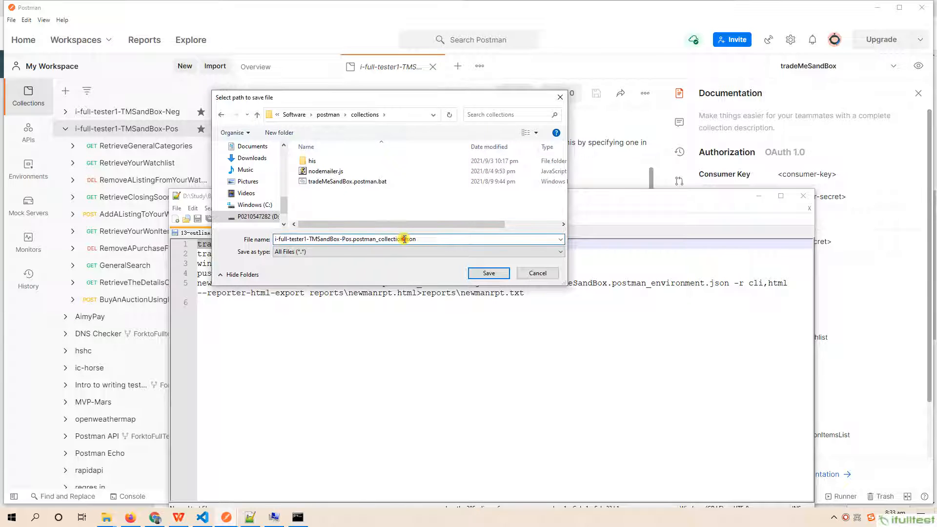
pyautogui.moveTo(404, 239); pyautogui.dragTo(202, 239)
pyautogui.hotkey('ctrl', 'v')
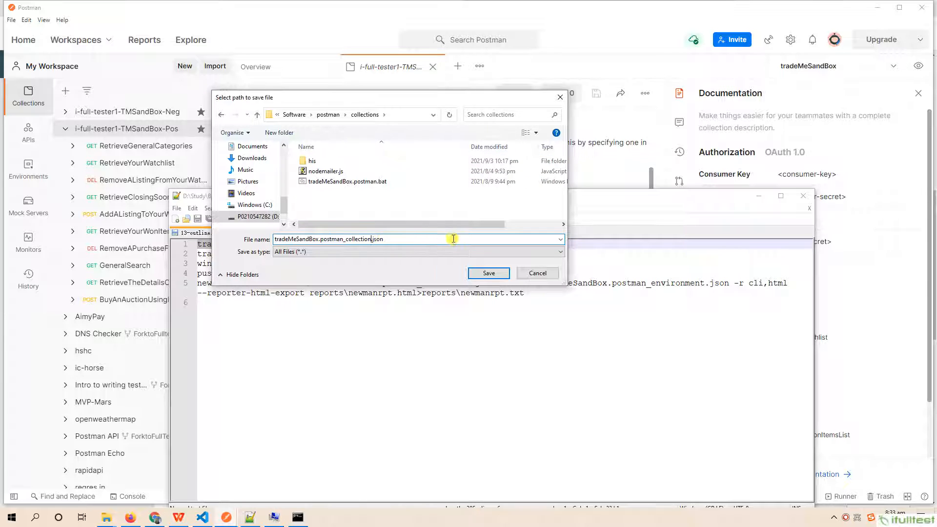
pyautogui.click(484, 274)
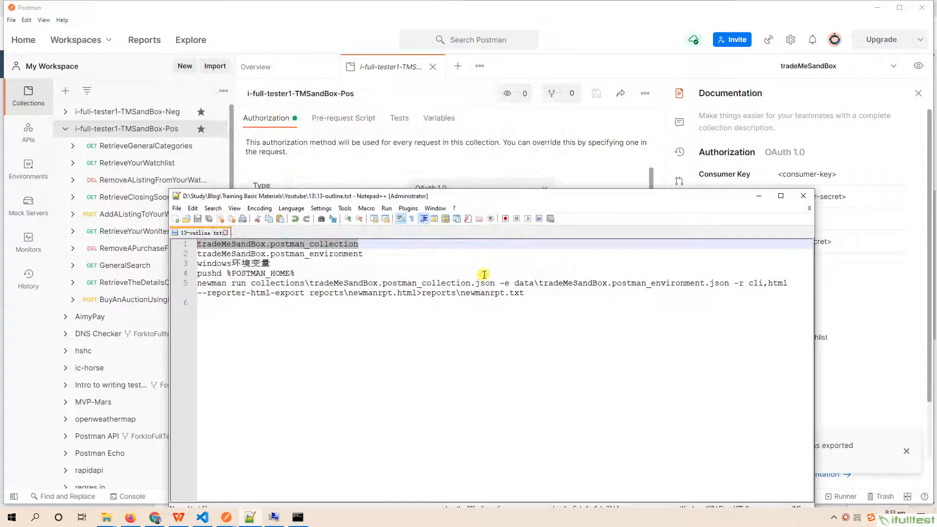
# - Export the tradeMeSandBox environment from Postman into the postman\data folder as tradeMeSandBox.postman_environment.json
pyautogui.click(292, 2)
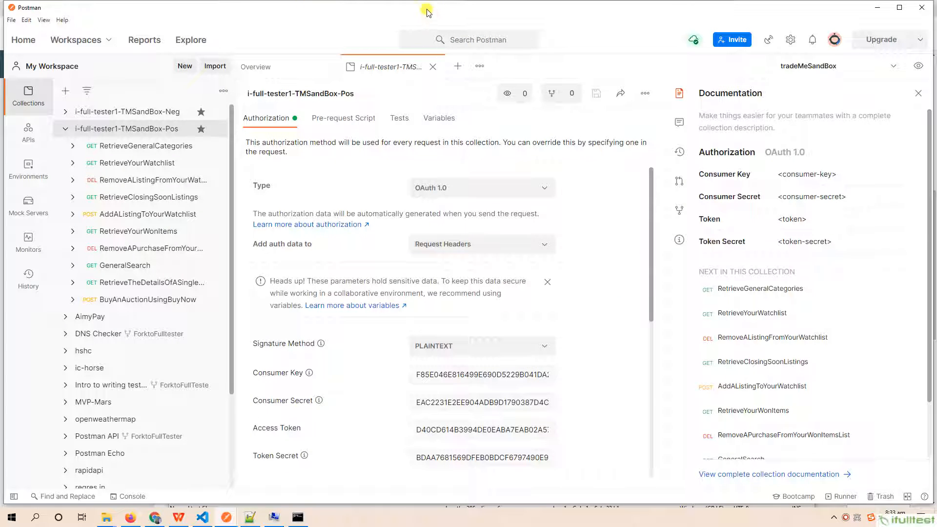
pyautogui.click(921, 70)
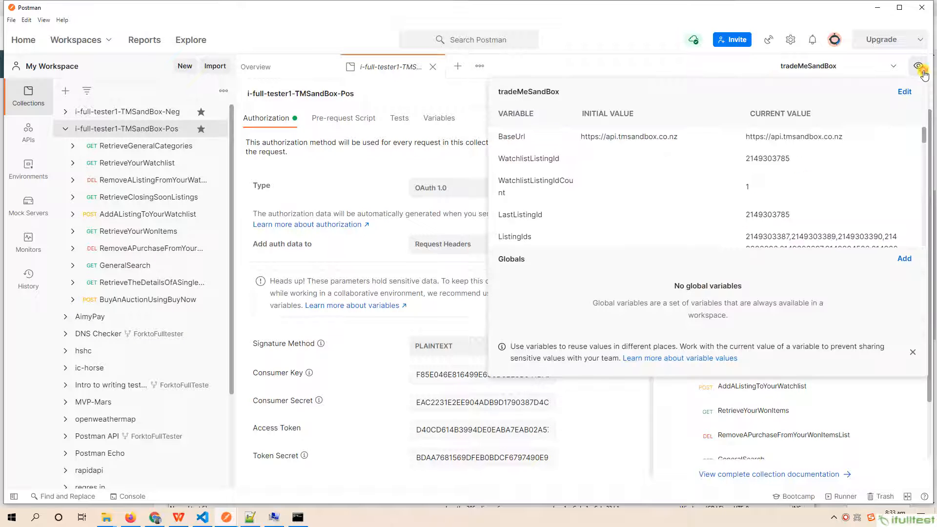
pyautogui.click(904, 92)
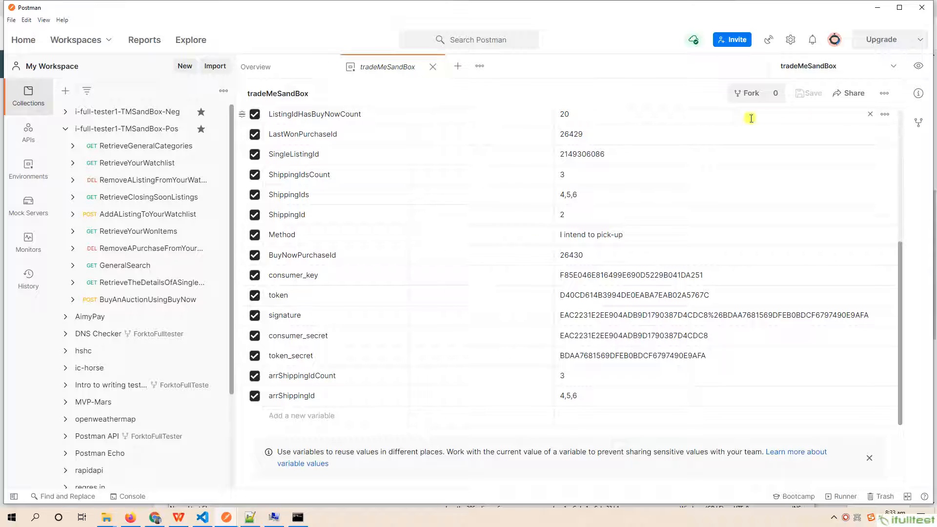
pyautogui.click(884, 94)
pyautogui.click(824, 137)
pyautogui.click(328, 114)
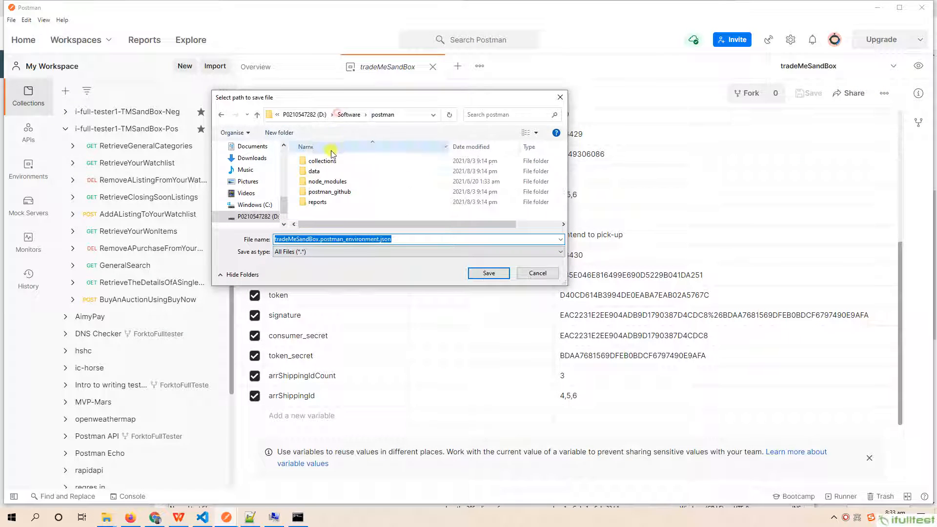
pyautogui.doubleClick(318, 170)
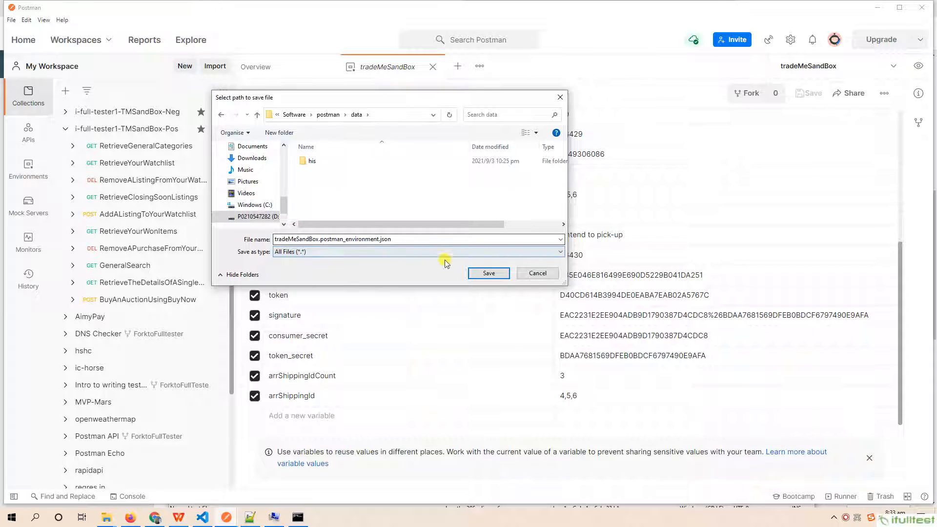
pyautogui.click(483, 272)
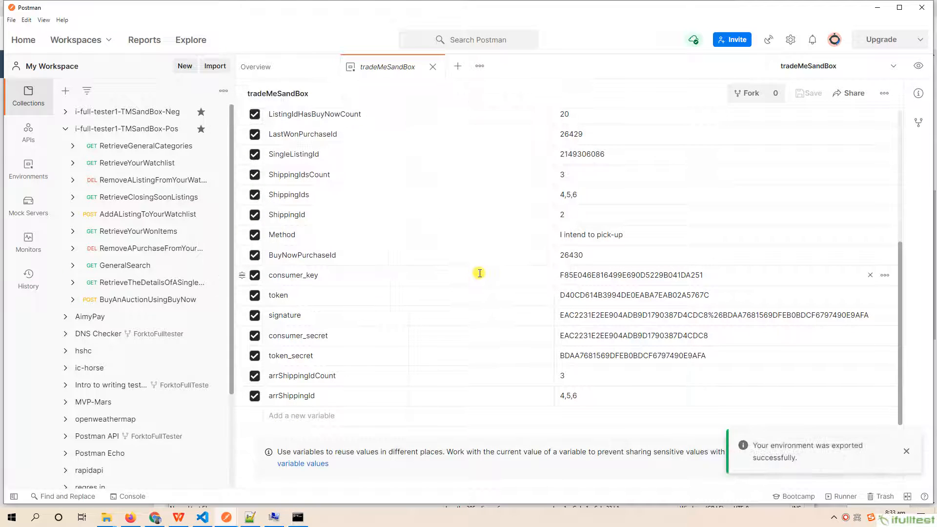
# - Check the exported tradeMeSandBox.postman_collection.json and tradeMeSandBox.postman_environment.json files in the postman folder's collections and data subfolders using File Explorer
pyautogui.moveTo(107, 517)
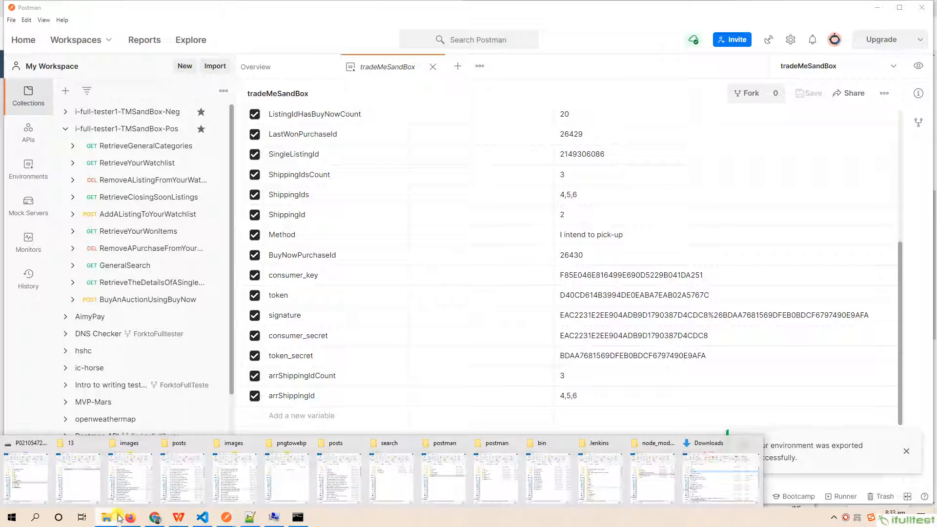
pyautogui.click(443, 469)
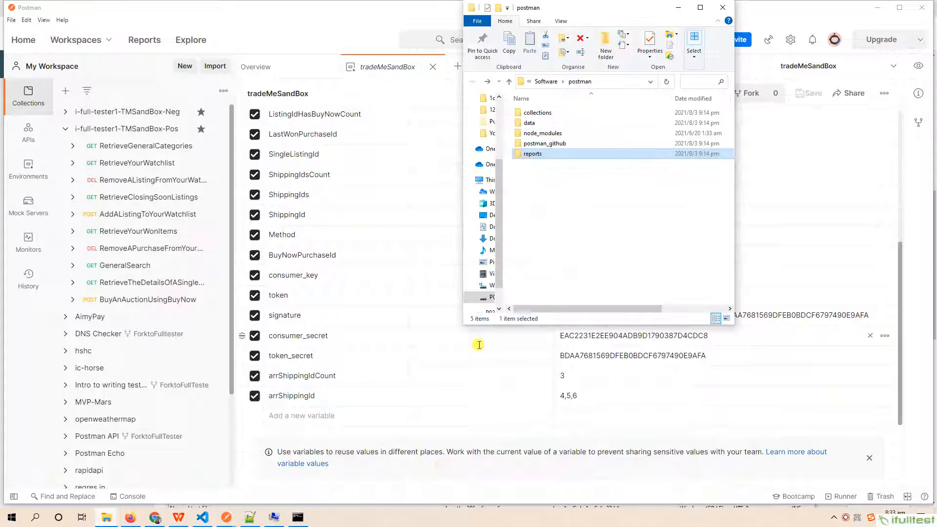
pyautogui.doubleClick(540, 114)
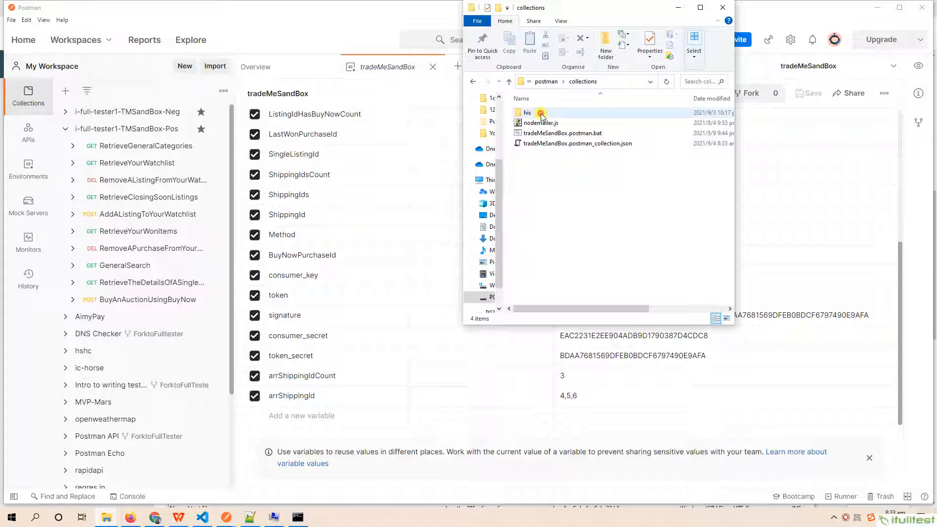
pyautogui.click(553, 143)
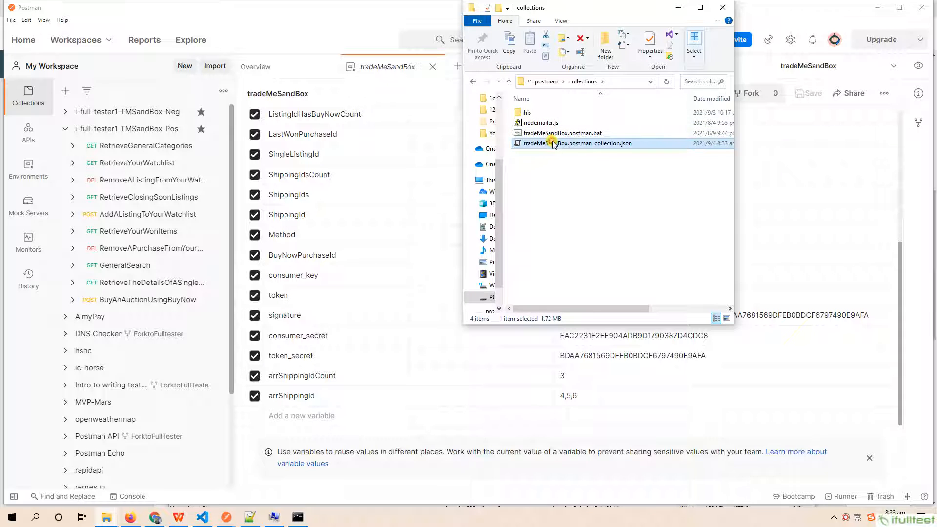
pyautogui.click(546, 81)
pyautogui.click(530, 123)
pyautogui.doubleClick(530, 122)
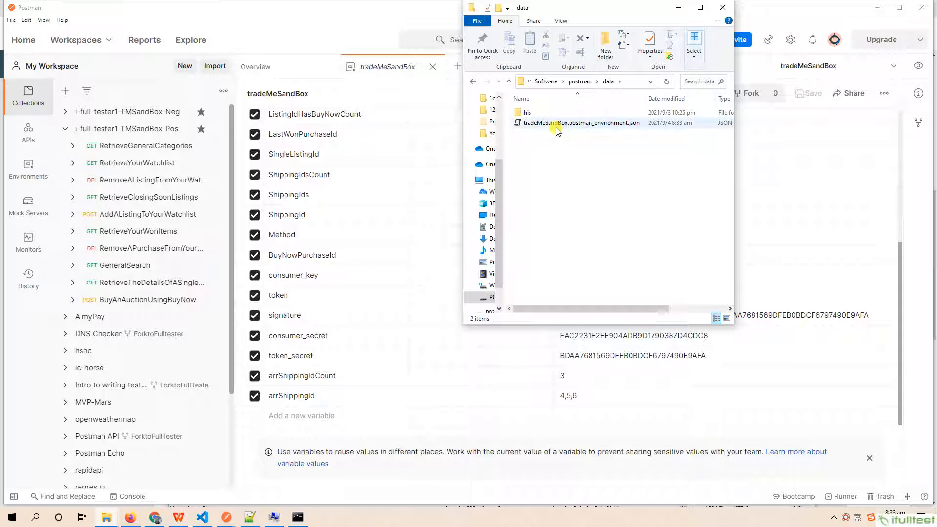
pyautogui.click(557, 128)
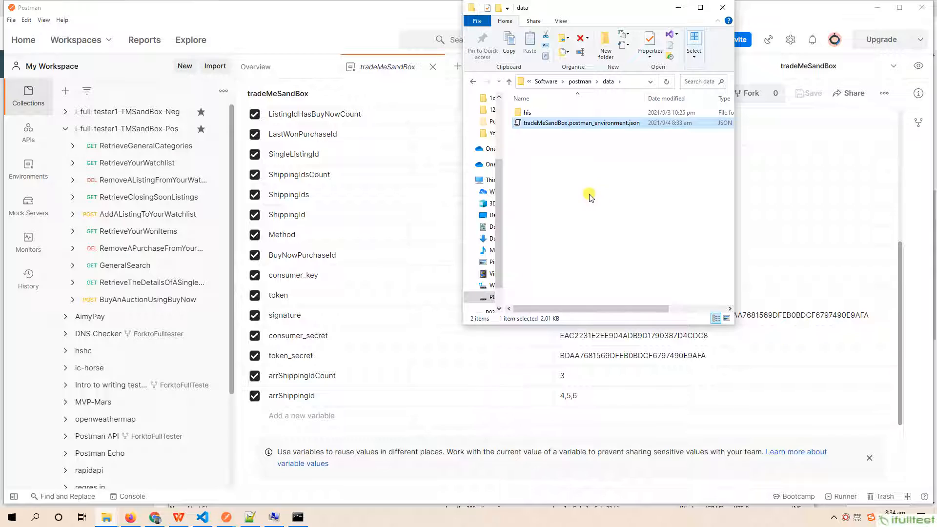
# - Switch to the Environment Variables dialog and open the POSTMAN_HOME system variable to check its path
pyautogui.click(275, 519)
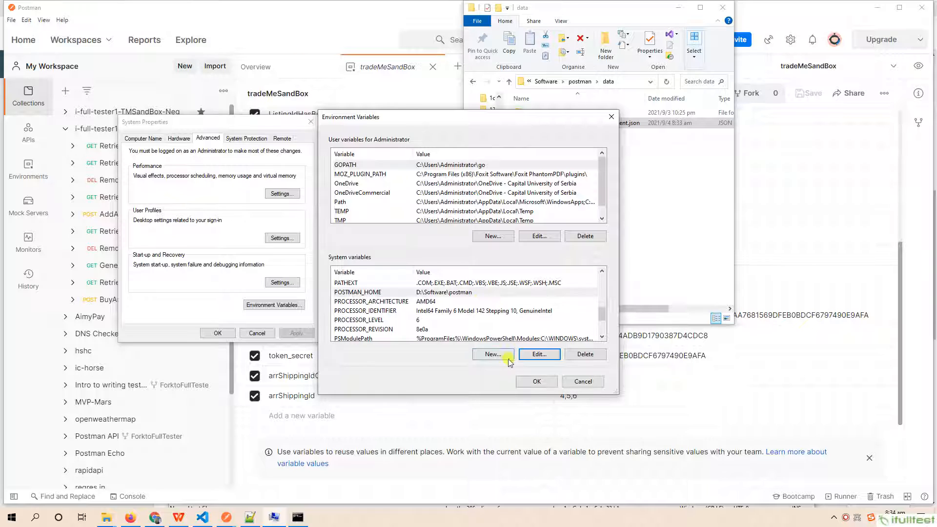
pyautogui.doubleClick(427, 293)
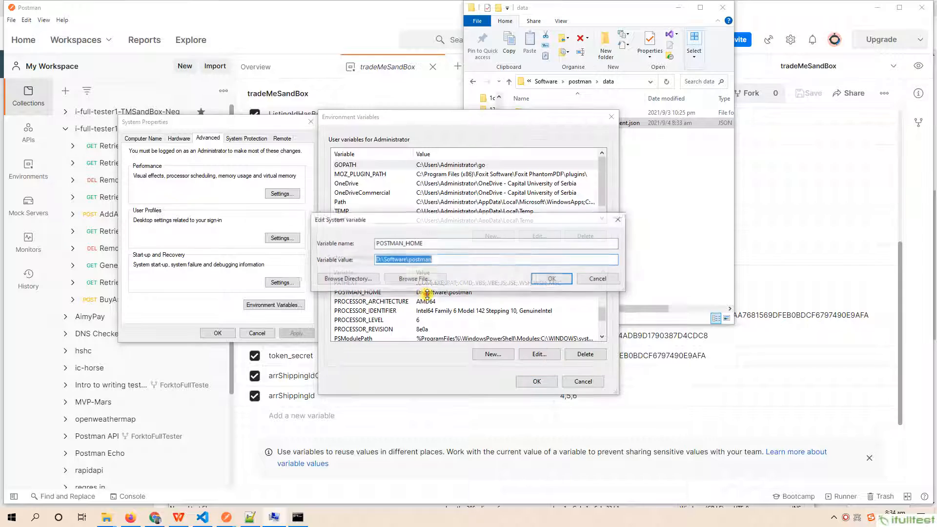
pyautogui.moveTo(440, 262); pyautogui.dragTo(335, 263)
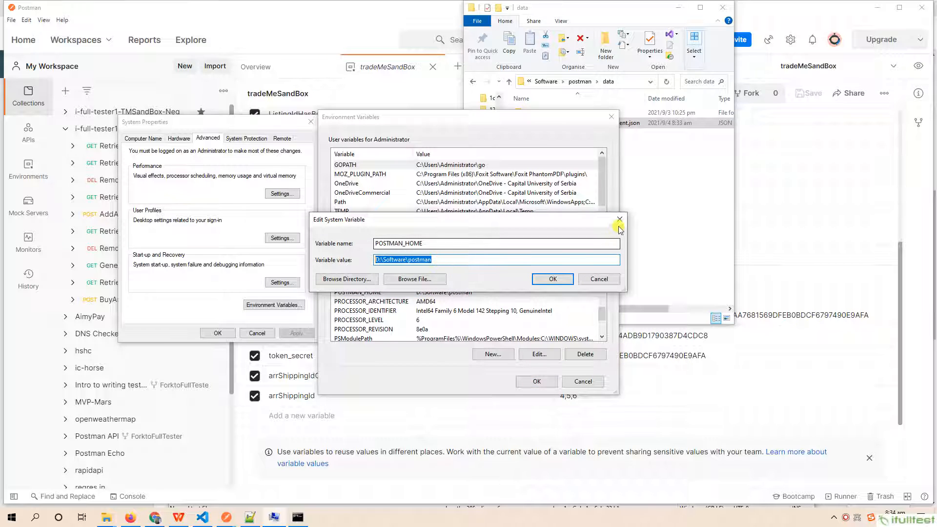
# - Switch to the Command Prompt window, and bring up 13-outline.txt in Notepad++ alongside it
pyautogui.click(300, 518)
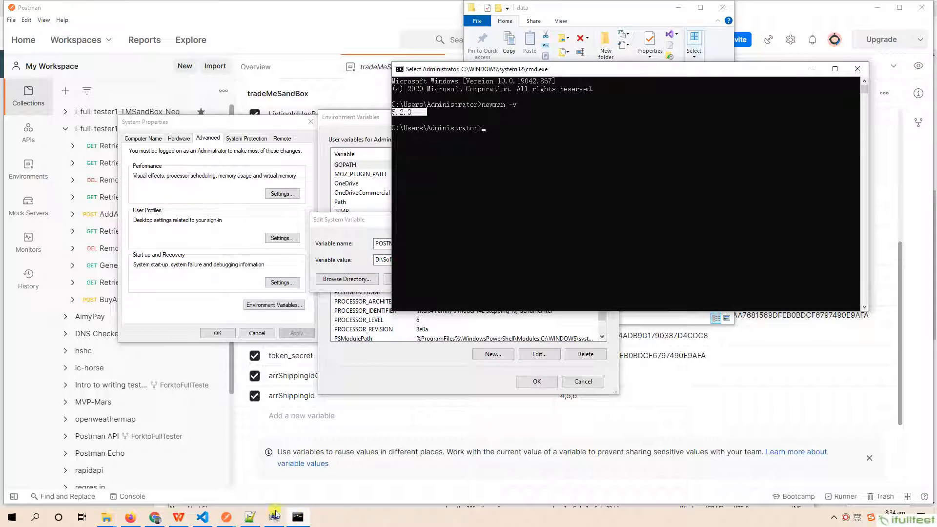
pyautogui.moveTo(252, 520)
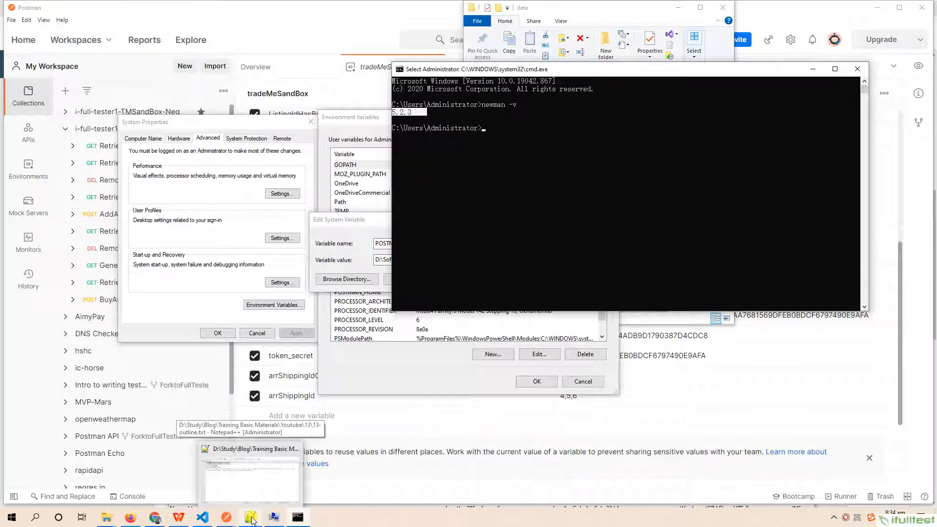
pyautogui.click(250, 519)
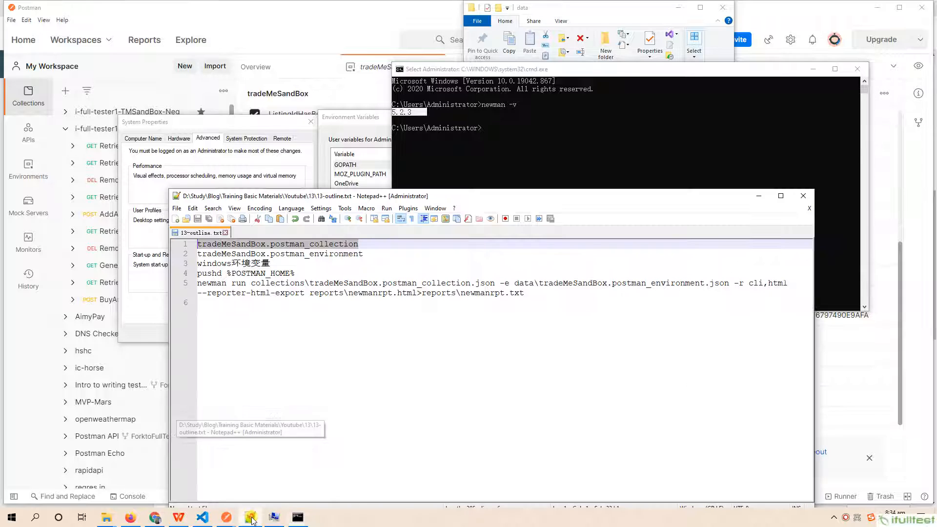
pyautogui.click(292, 282)
pyautogui.moveTo(295, 274); pyautogui.dragTo(197, 273)
pyautogui.click(535, 137)
pyautogui.rightClick(535, 137)
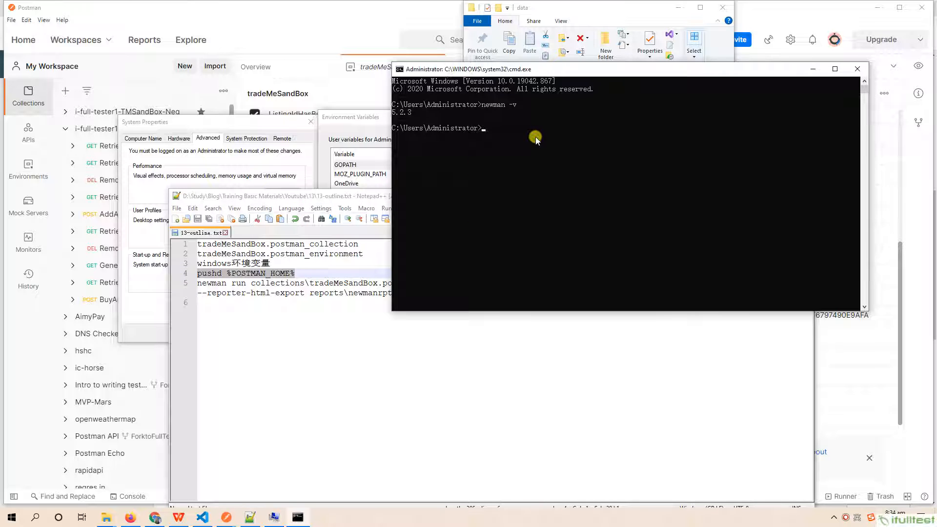
pyautogui.rightClick(540, 147)
pyautogui.press('BackSpace')
pyautogui.press('BackSpace')
pyautogui.press('BackSpace')
pyautogui.press('BackSpace')
pyautogui.press('BackSpace')
# - Copy pushd %POSTMAN_HOME% from 13-outline.txt in Notepad++ and run it in the Command Prompt
pyautogui.click(378, 203)
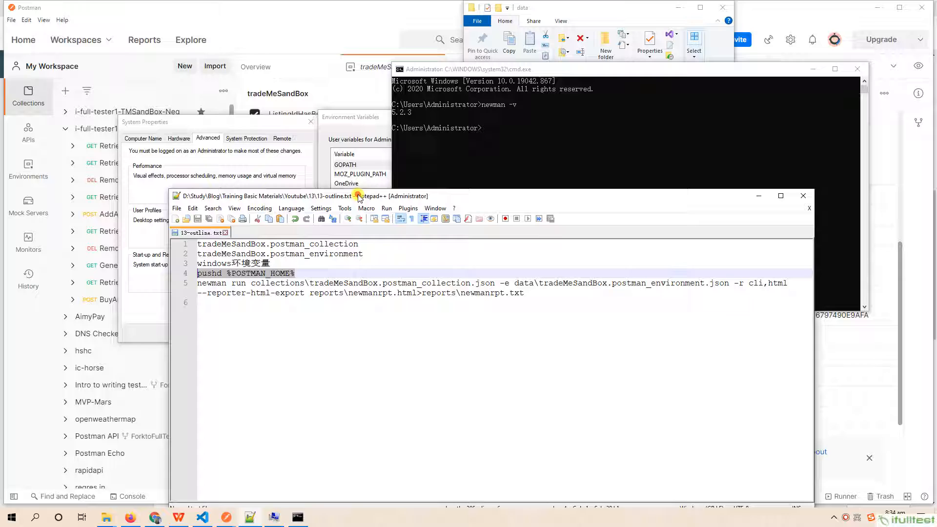
pyautogui.click(299, 274)
pyautogui.moveTo(299, 274); pyautogui.dragTo(193, 272)
pyautogui.hotkey('ctrl', 'c')
pyautogui.click(531, 139)
pyautogui.rightClick(531, 140)
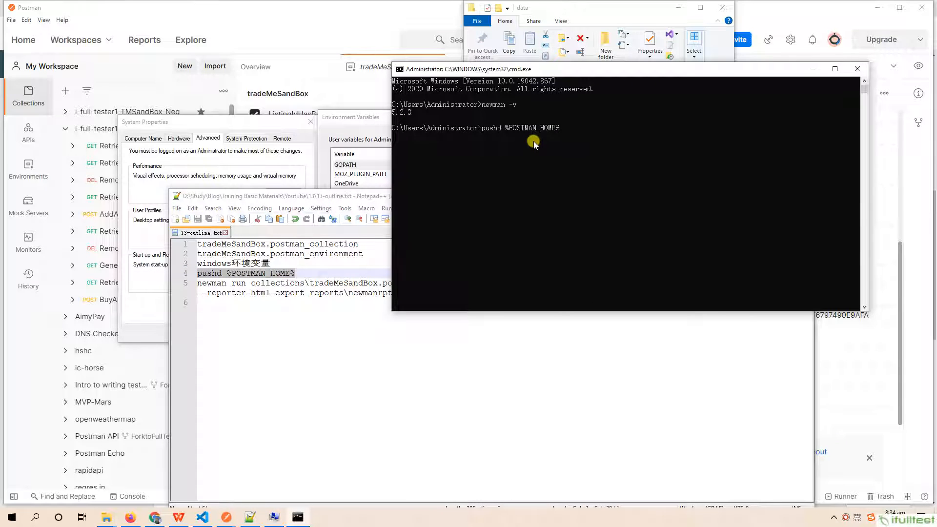
pyautogui.press('Return')
# - Copy the newman run command with the cli,html reporters from 13-outline.txt and run it in the Command Prompt, writing newmanrpt.html and newmanrpt.txt to reports
pyautogui.click(300, 304)
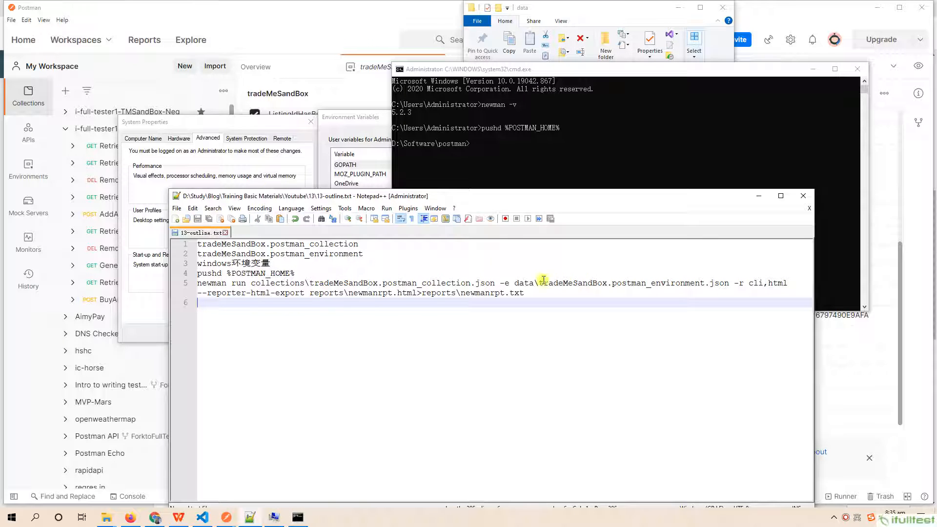
pyautogui.doubleClick(756, 283)
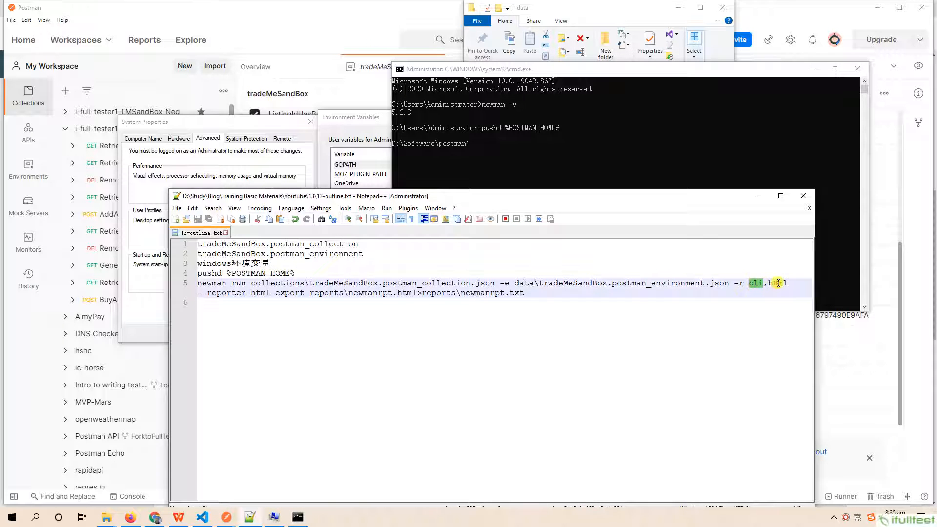
pyautogui.doubleClick(777, 283)
pyautogui.click(398, 305)
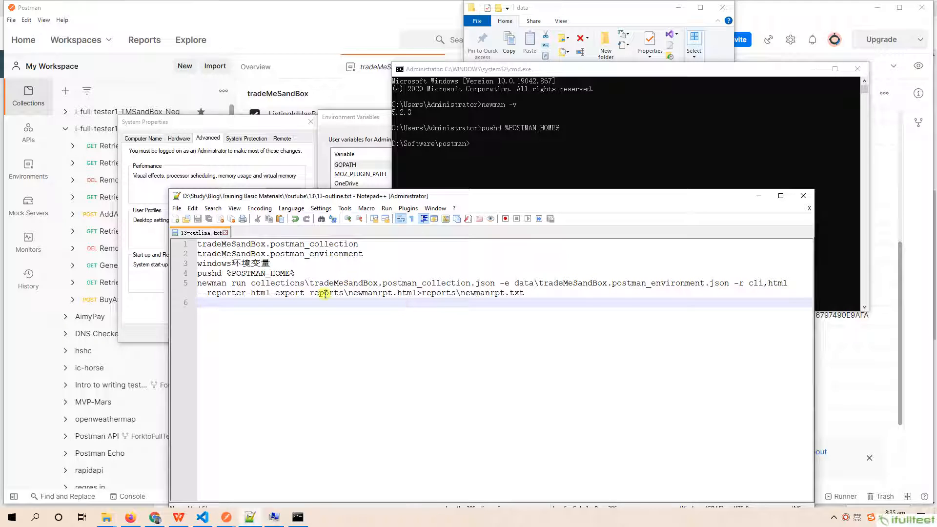
pyautogui.click(314, 292)
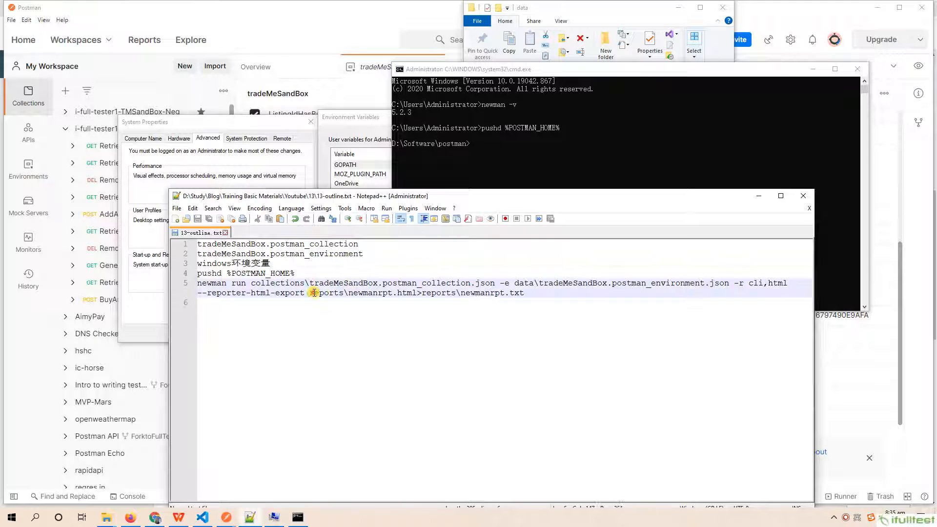
pyautogui.moveTo(313, 293); pyautogui.dragTo(172, 284)
pyautogui.press('Down')
pyautogui.hotkey('ctrl', 'c')
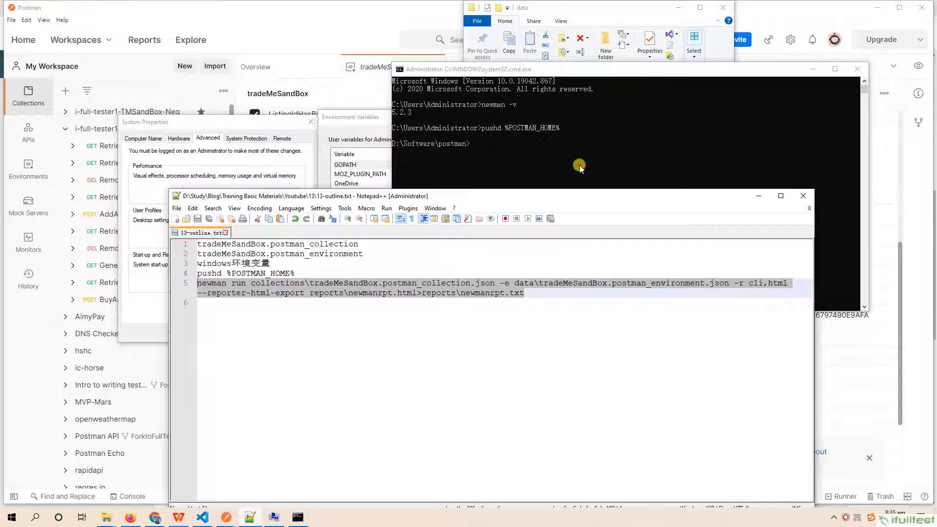
pyautogui.rightClick(623, 137)
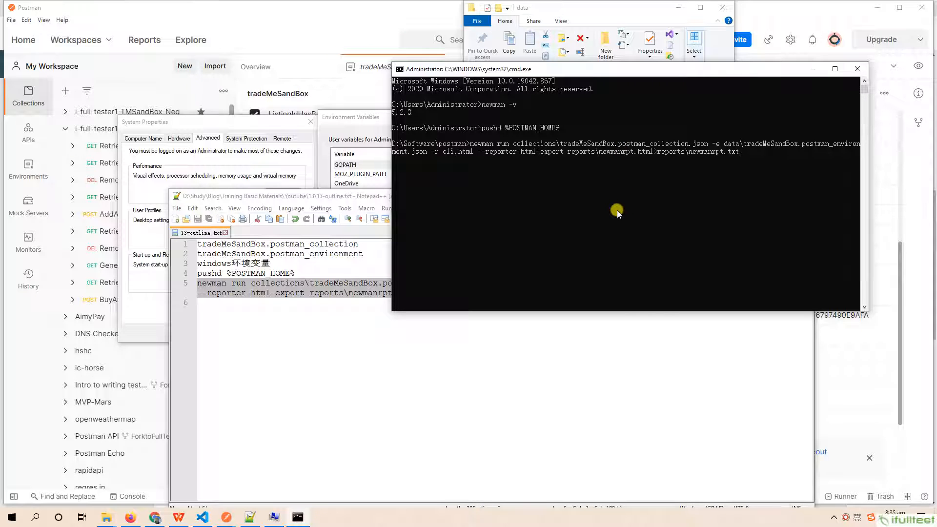
pyautogui.press('Return')
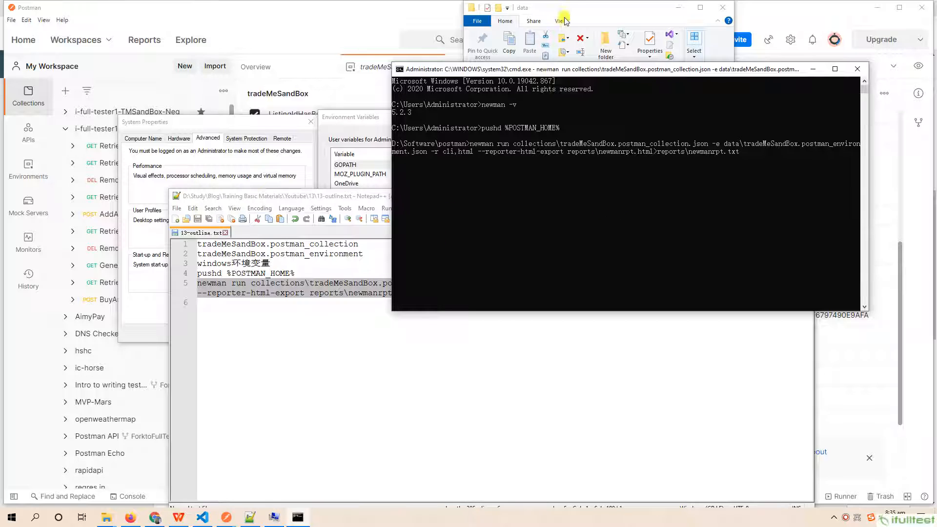
# - Switch to File Explorer, open the postman\reports folder, and locate the generated newmanrpt.txt and newmanrpt.html files
pyautogui.moveTo(561, 10); pyautogui.dragTo(154, 75)
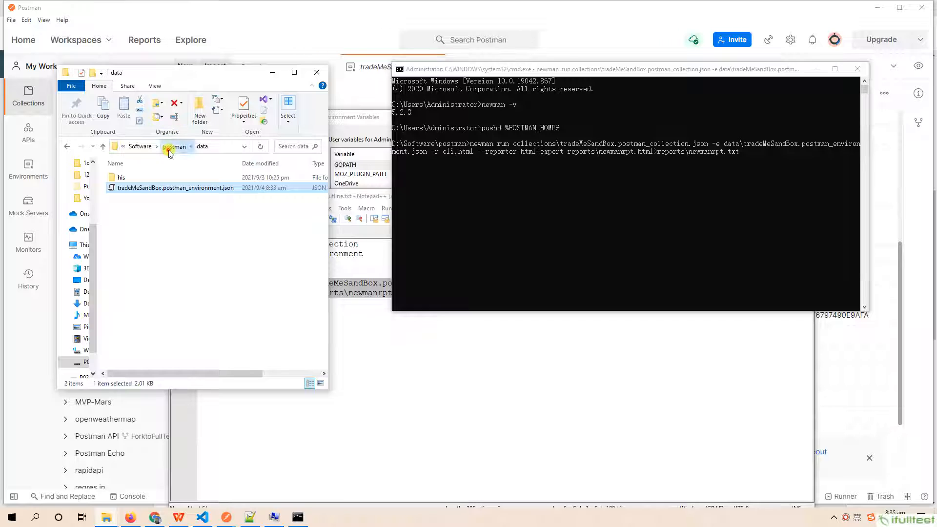
pyautogui.click(170, 146)
pyautogui.doubleClick(126, 218)
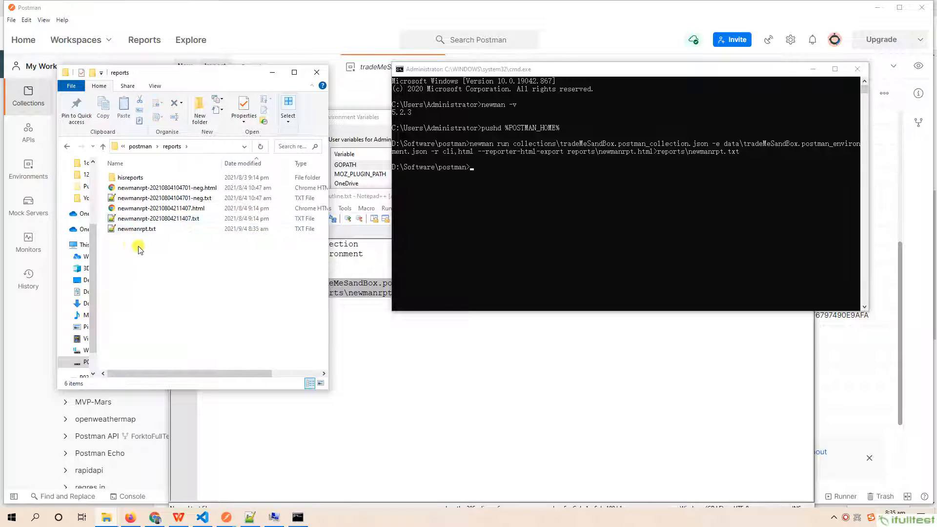
pyautogui.click(137, 229)
pyautogui.click(142, 239)
pyautogui.click(137, 229)
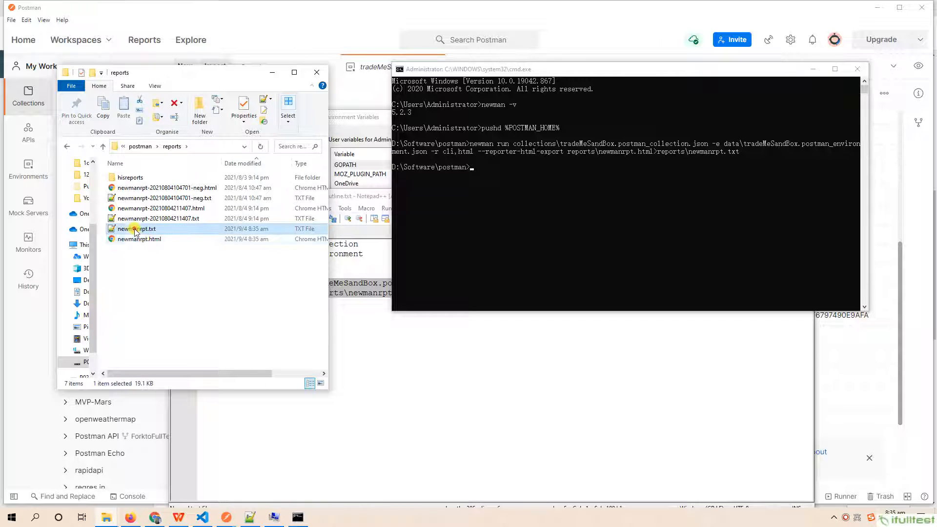
pyautogui.click(140, 240)
pyautogui.click(137, 229)
# - Open newmanrpt.html in Chrome and review the Newman report from its summary down to the BuyAnAuctionUsingBuyNow request
pyautogui.doubleClick(136, 239)
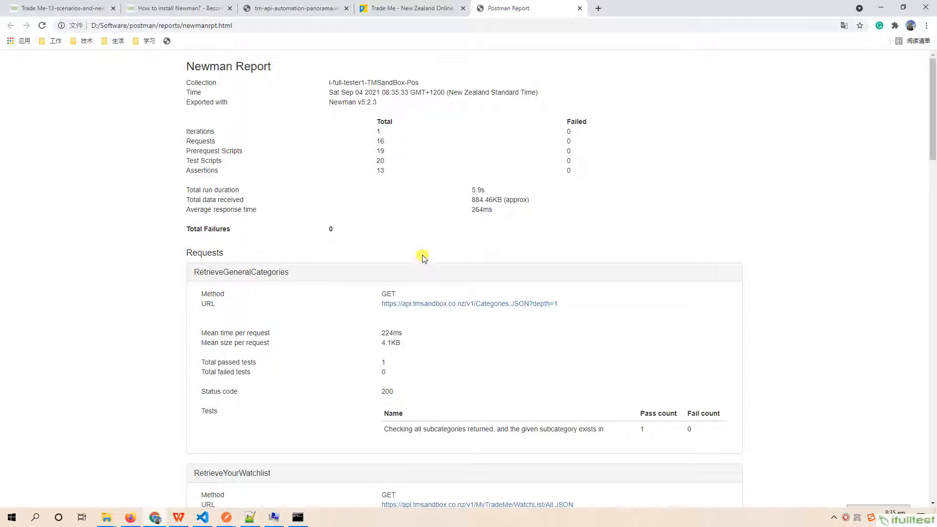
pyautogui.scroll(-10, 507, 283)
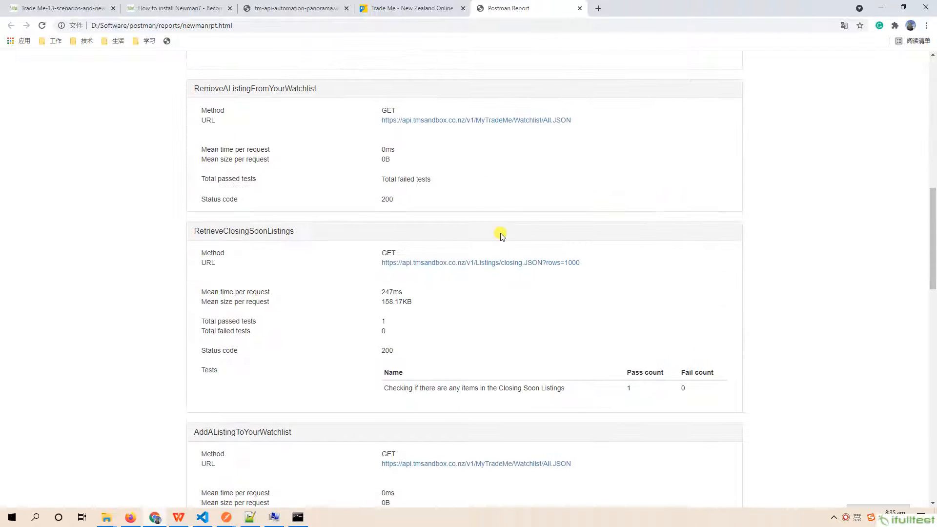
pyautogui.scroll(-13, 501, 236)
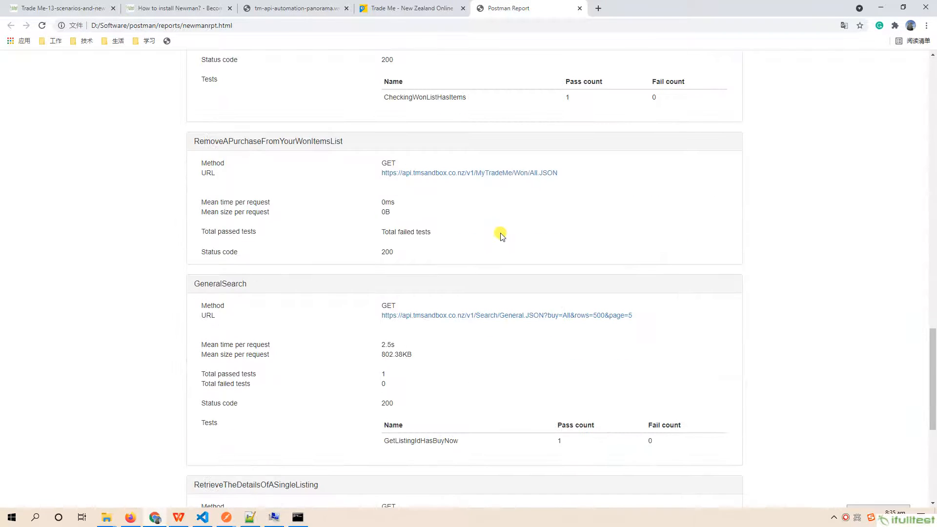
pyautogui.scroll(-6, 501, 236)
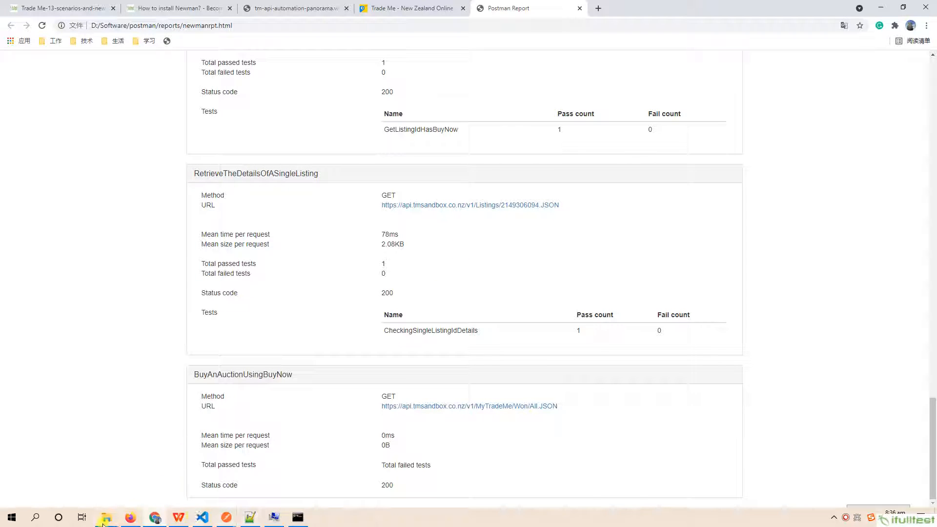
# - Return to the reports folder in File Explorer and open newmanrpt.txt in Notepad++
pyautogui.moveTo(105, 521)
pyautogui.click(494, 476)
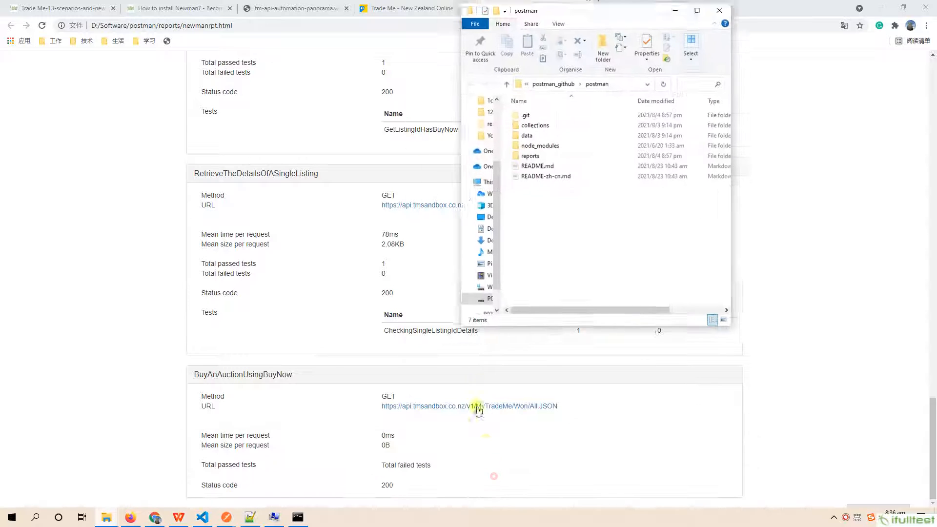
pyautogui.click(676, 9)
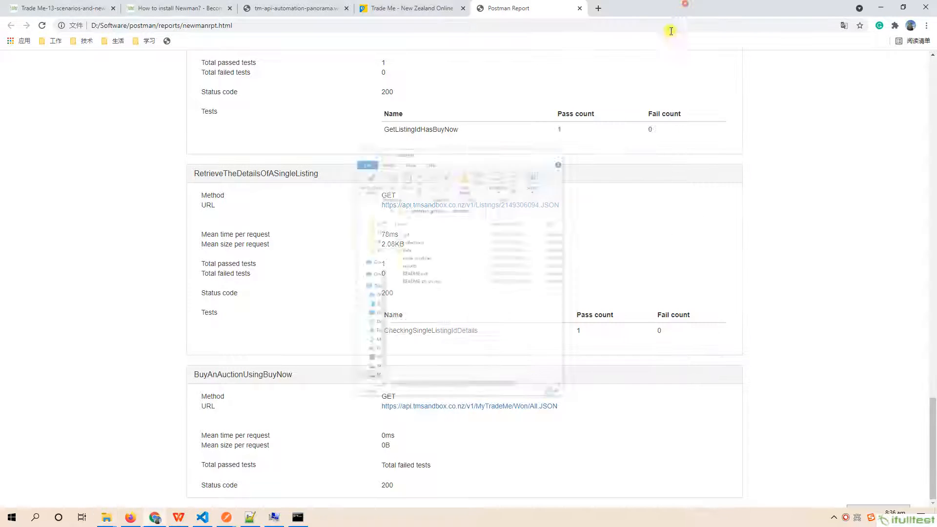
pyautogui.moveTo(111, 520)
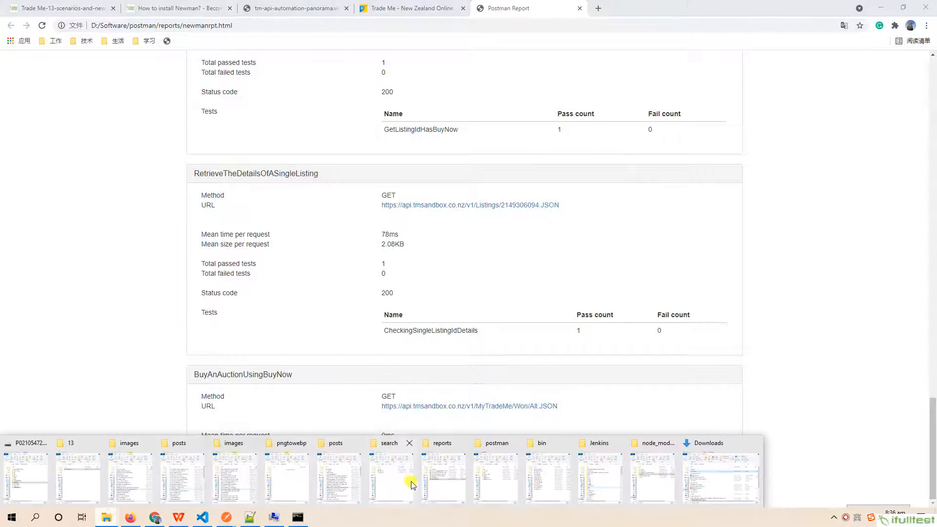
pyautogui.click(445, 478)
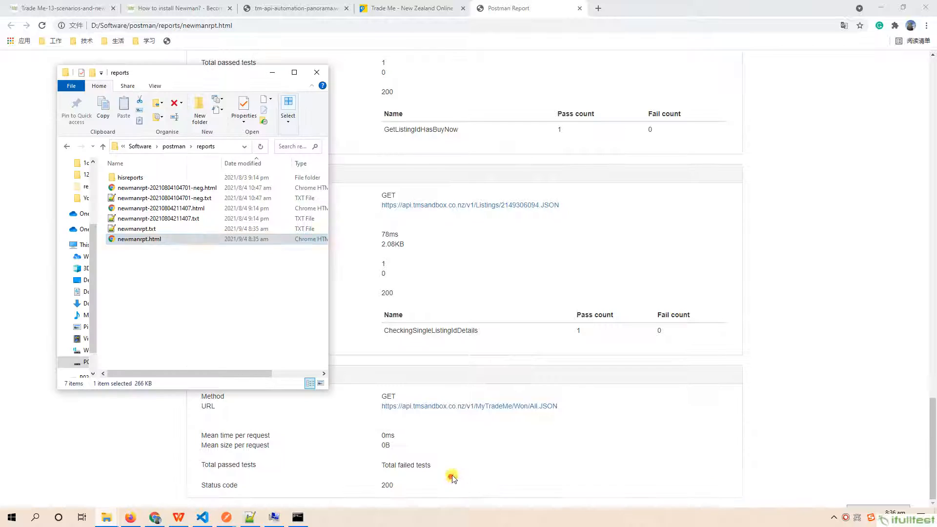
pyautogui.click(128, 230)
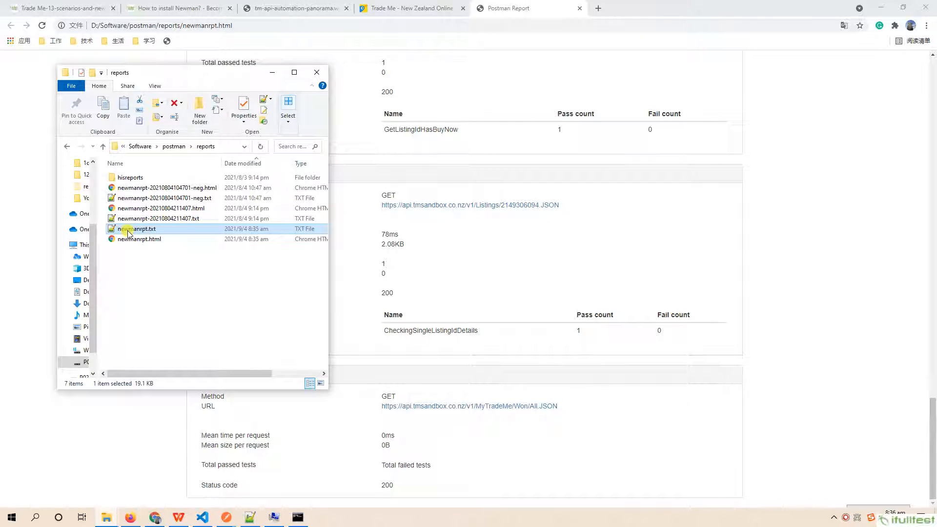
pyautogui.doubleClick(128, 230)
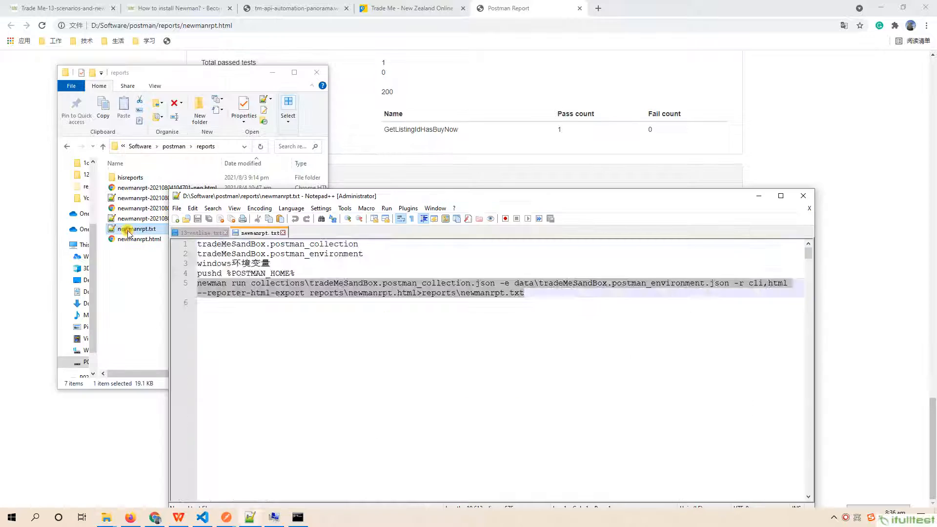
# - Maximize newmanrpt.txt and review the Newman text report from RetrieveGeneralCategories down to the summary table of executed and failed counts
pyautogui.doubleClick(619, 203)
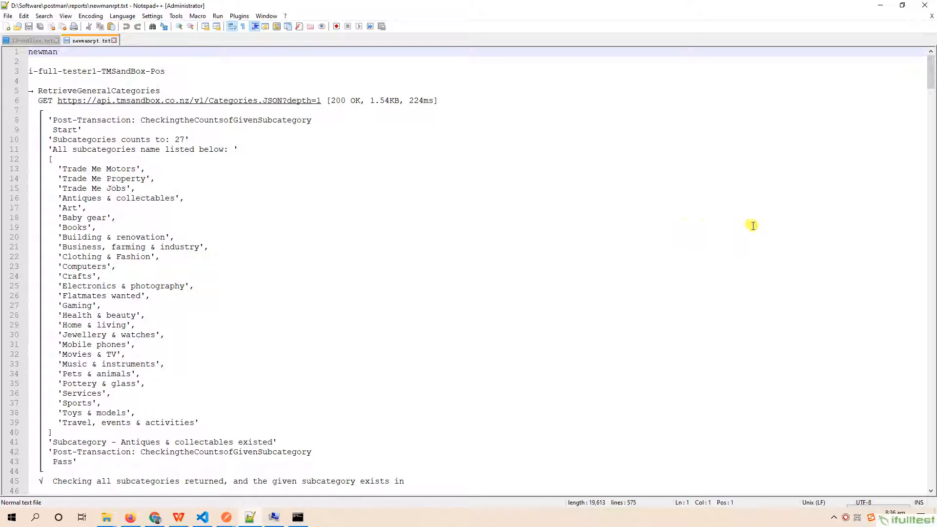
pyautogui.scroll(-2, 712, 212)
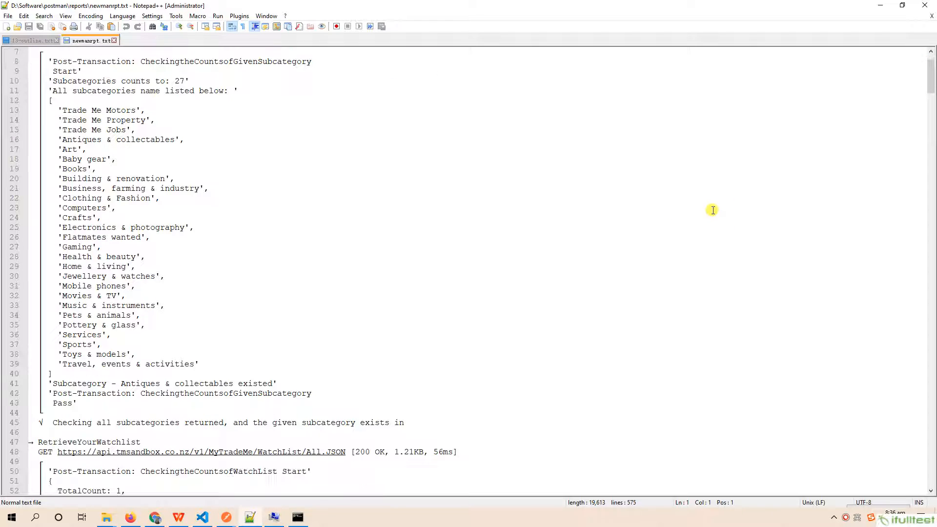
pyautogui.scroll(-17, 713, 210)
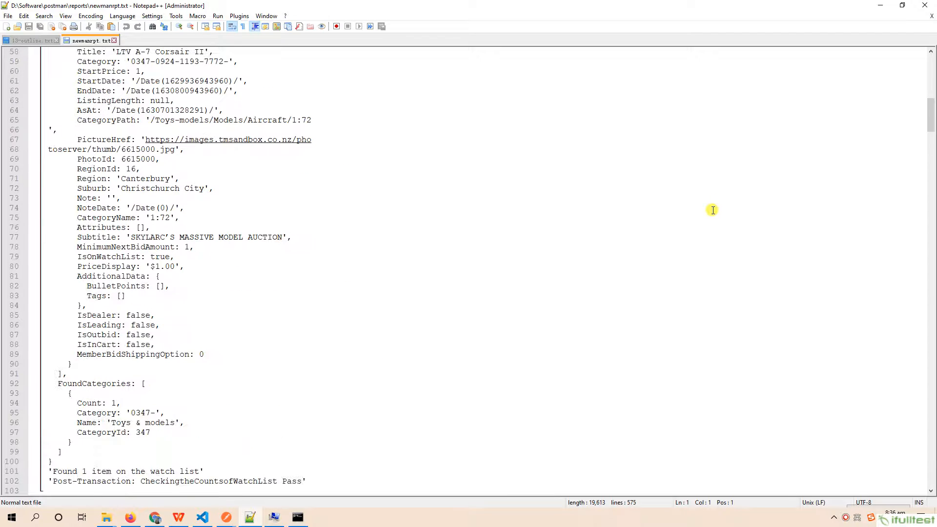
pyautogui.moveTo(930, 121); pyautogui.dragTo(930, 215)
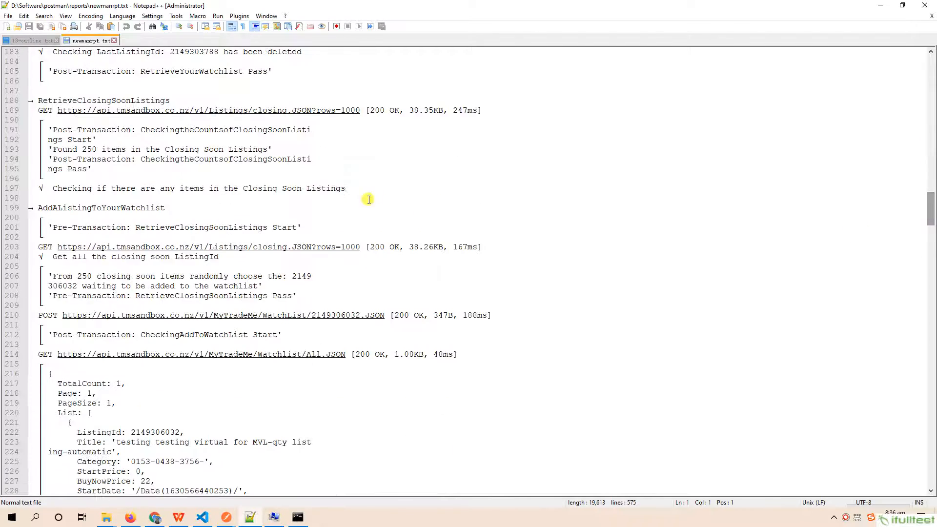
pyautogui.scroll(-5, 164, 297)
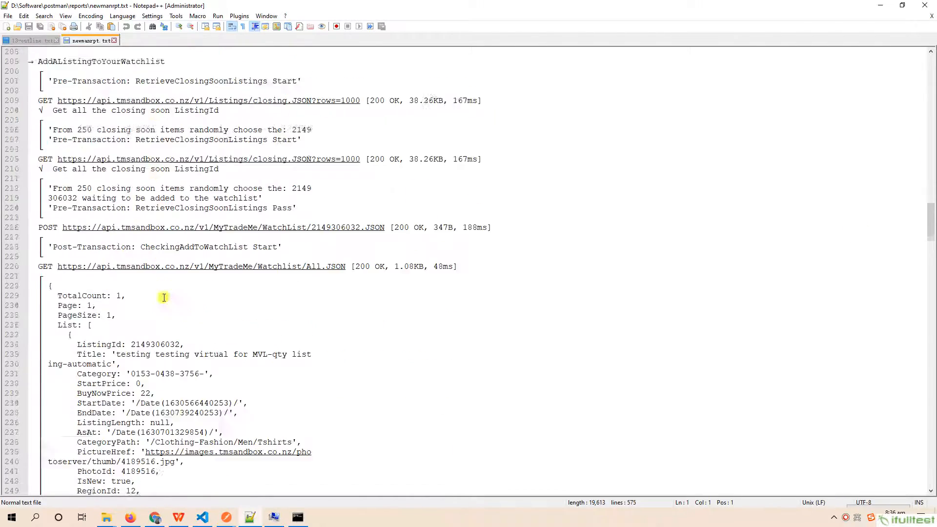
pyautogui.scroll(-15, 164, 297)
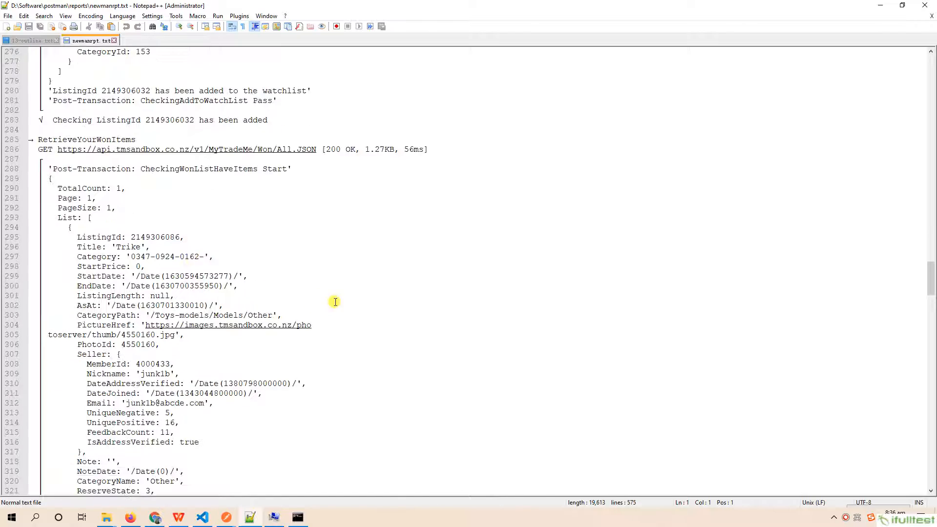
pyautogui.moveTo(923, 324); pyautogui.dragTo(931, 468)
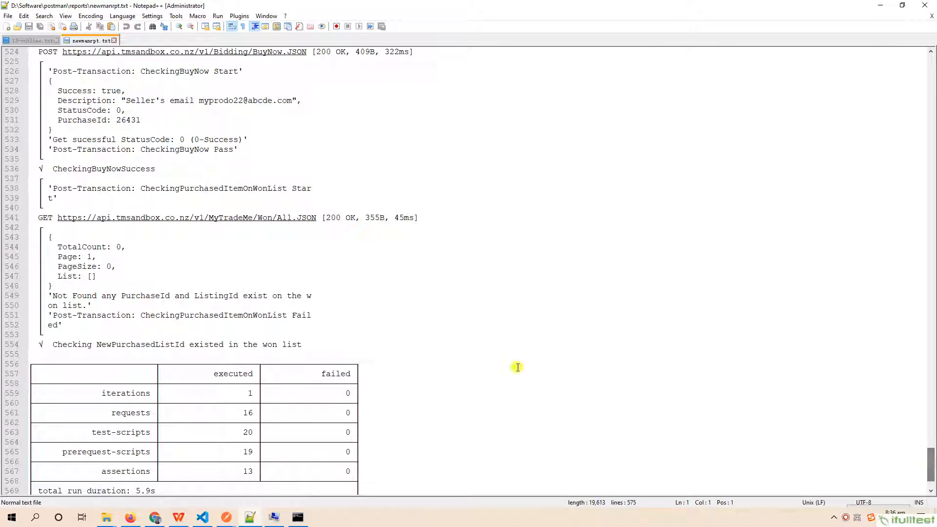
pyautogui.scroll(-3, 446, 364)
pyautogui.moveTo(49, 292); pyautogui.dragTo(454, 456)
pyautogui.click(532, 295)
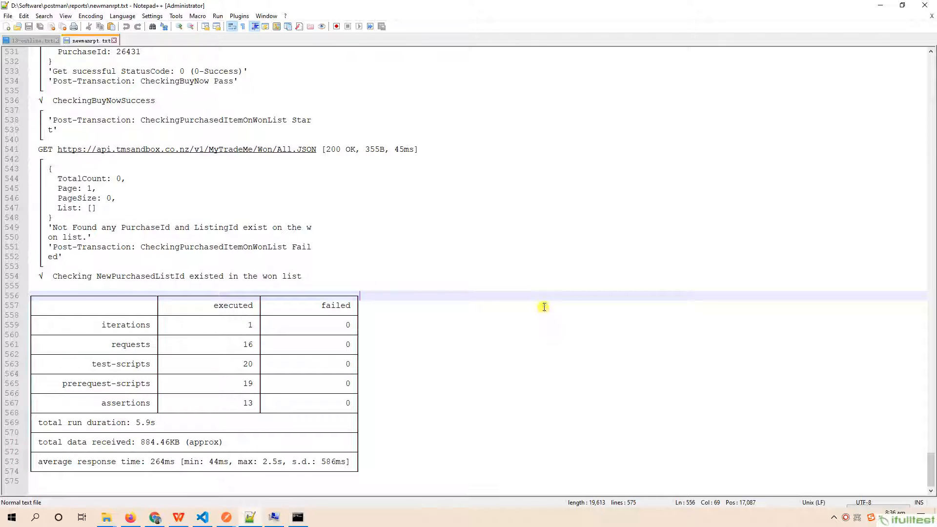
# - Switch to the Trade Me sandbox site in Chrome and check the items listed under Watchlist and Won against the reports
pyautogui.click(160, 521)
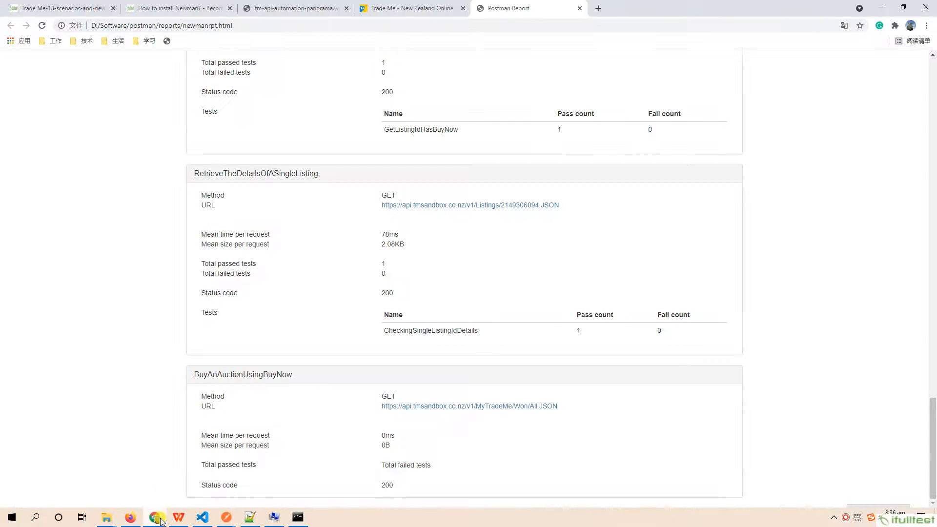
pyautogui.click(405, 8)
pyautogui.click(345, 233)
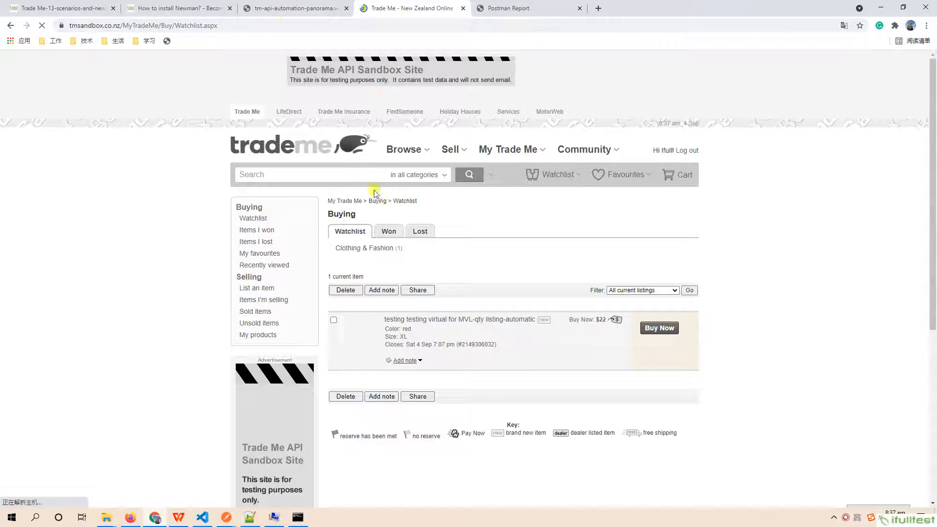
pyautogui.click(290, 27)
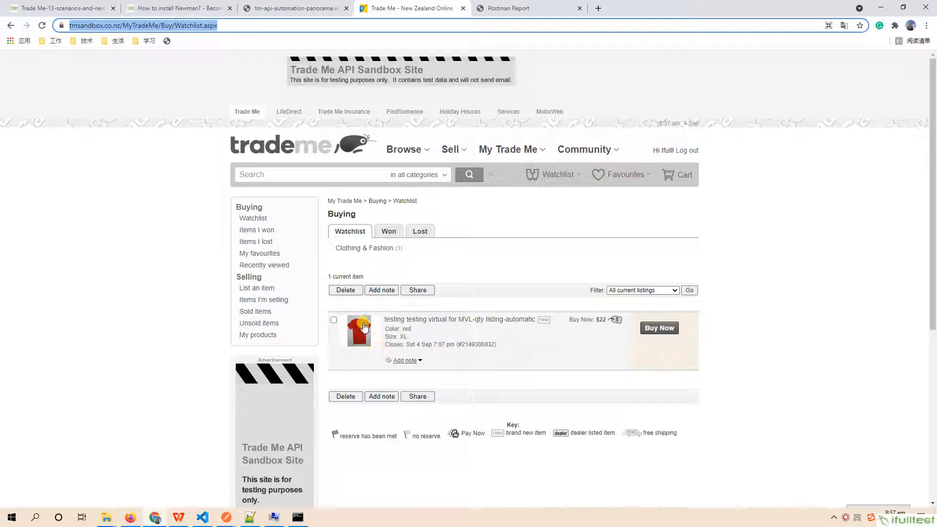
pyautogui.click(391, 232)
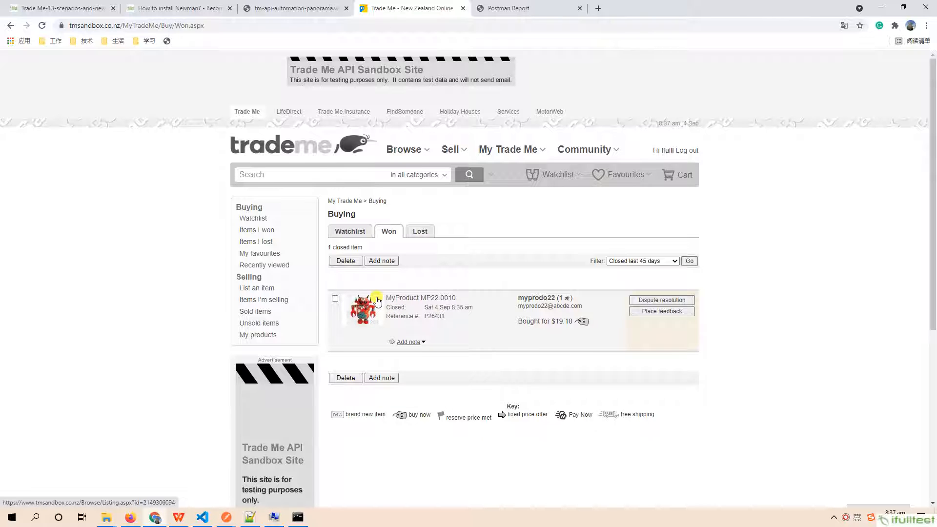
pyautogui.click(365, 235)
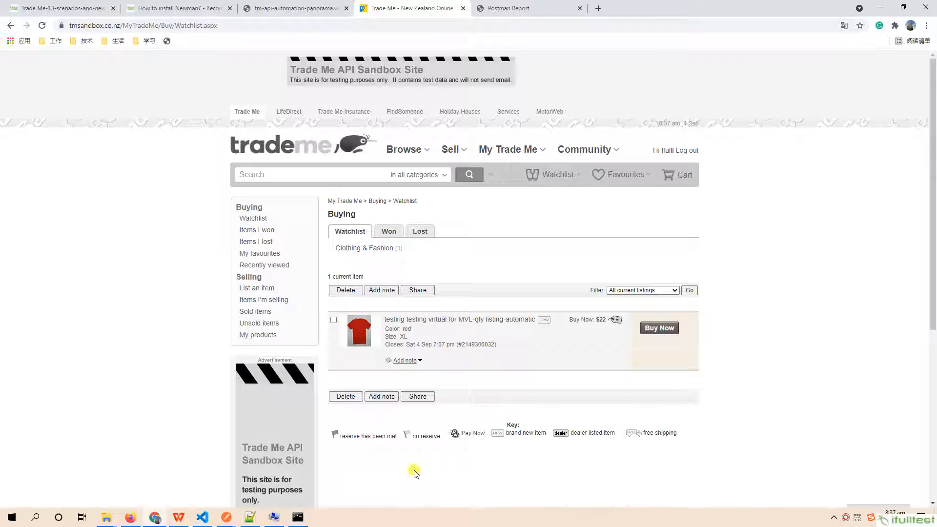
# - Open the Trade Me-13 scenarios and newman reports article and review its sections on API scripting and the two ways of running scenarios
pyautogui.click(63, 8)
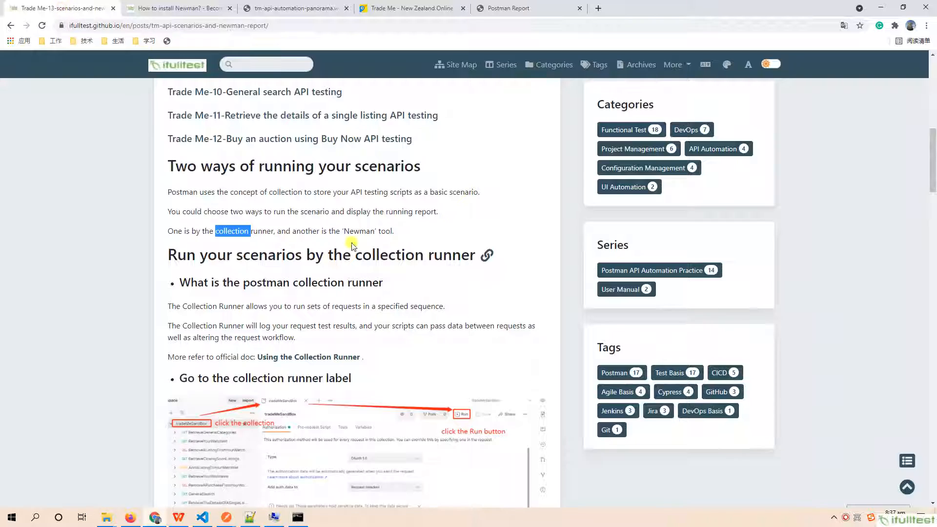
pyautogui.scroll(10, 429, 227)
pyautogui.scroll(-1, 434, 234)
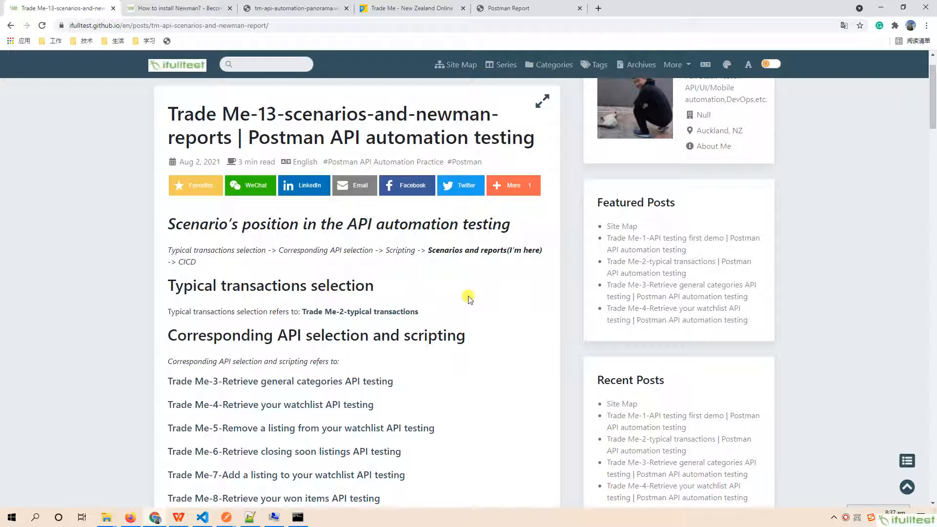
pyautogui.scroll(-4, 454, 335)
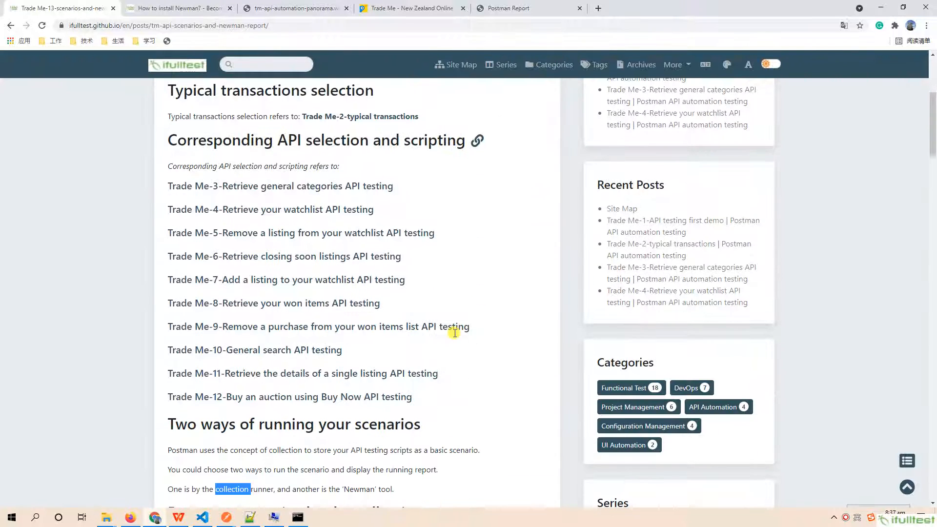
pyautogui.scroll(-1, 454, 335)
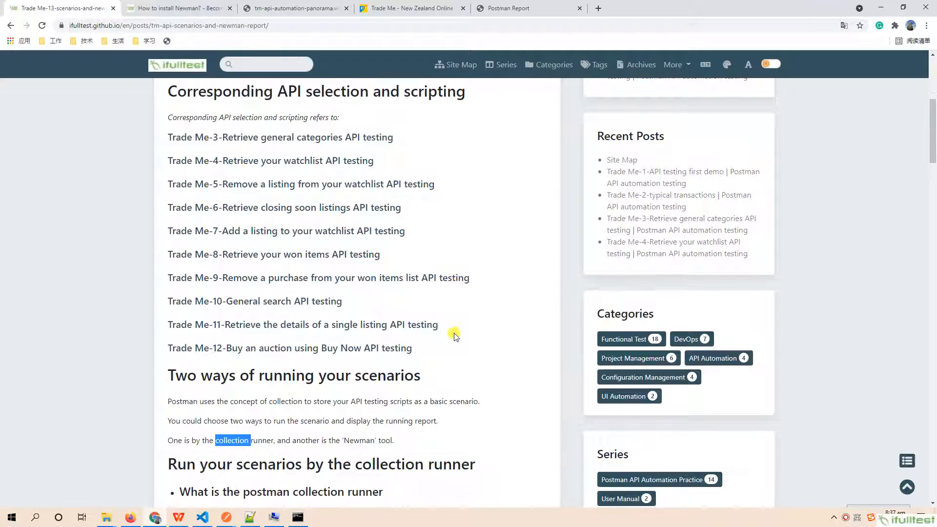
pyautogui.scroll(-2, 454, 336)
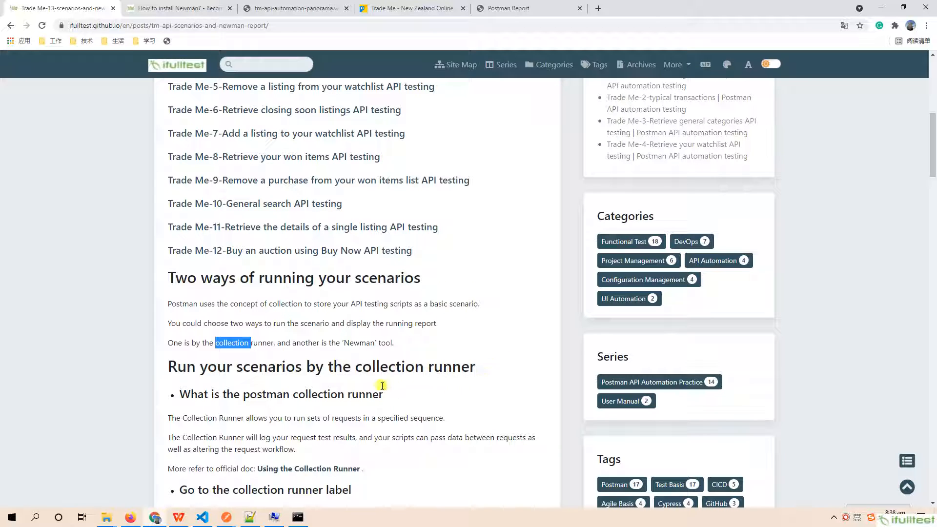
pyautogui.scroll(-4, 432, 366)
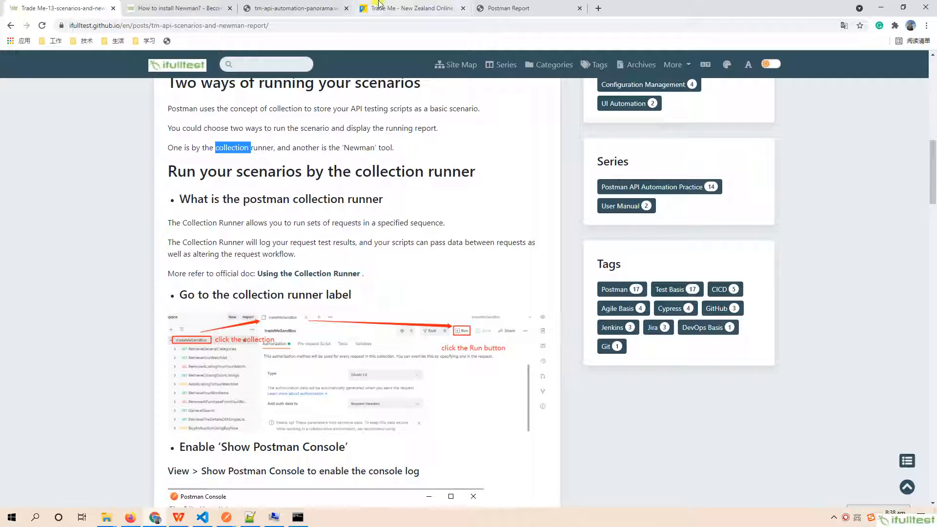
# - Revisit the Trade Me watchlist and the Command Prompt, and examine the Jenkins Job section of the tm-api-automation-panorama.webp diagram
pyautogui.click(393, 8)
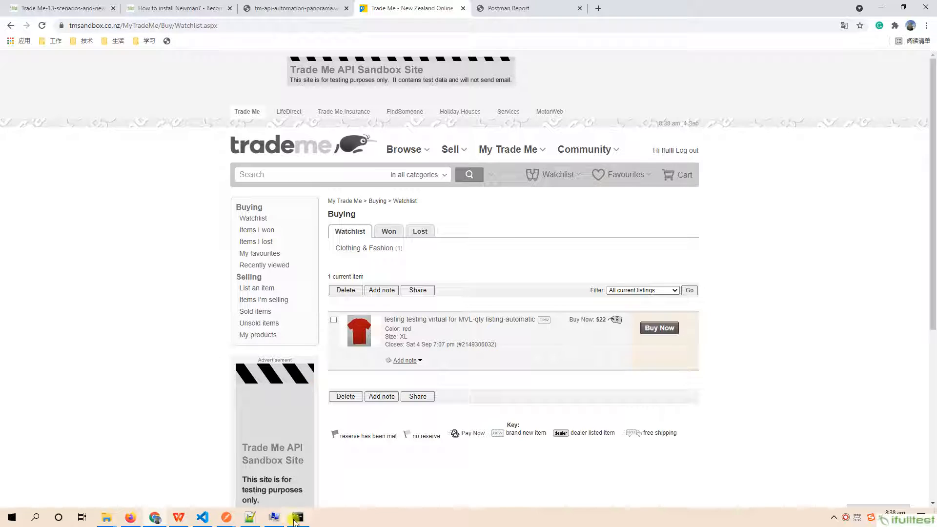
pyautogui.click(313, 521)
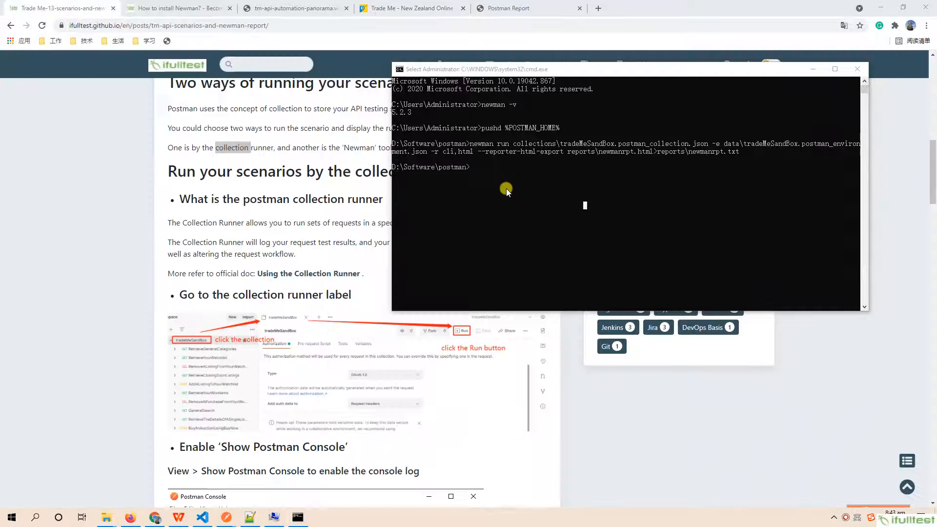
pyautogui.click(268, 7)
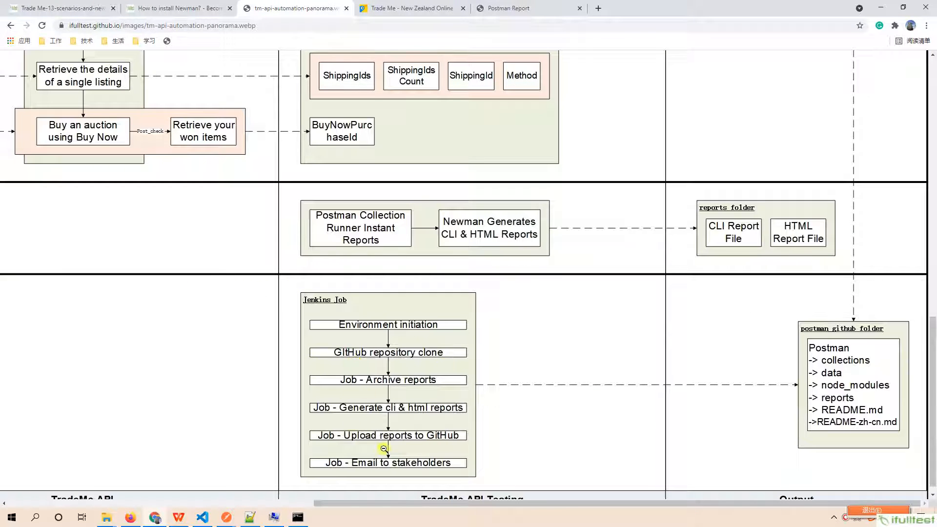
pyautogui.moveTo(380, 504); pyautogui.dragTo(338, 504)
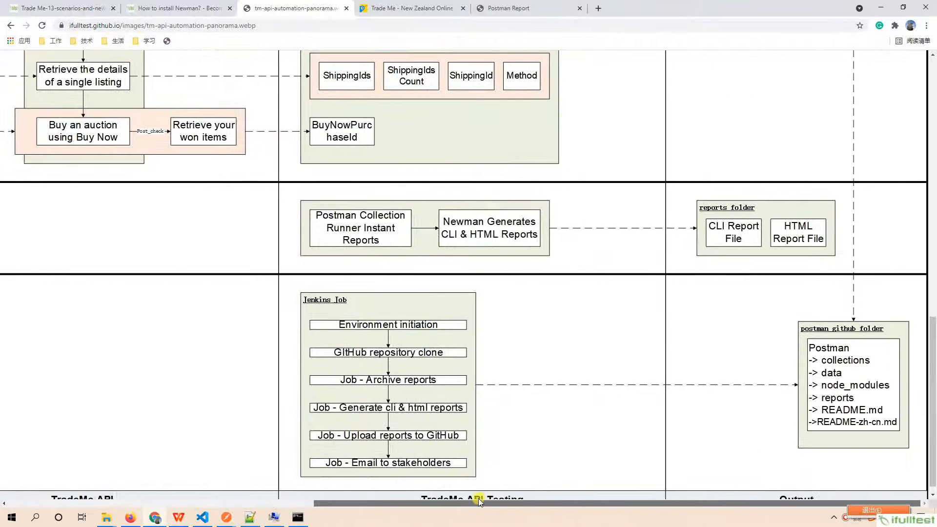